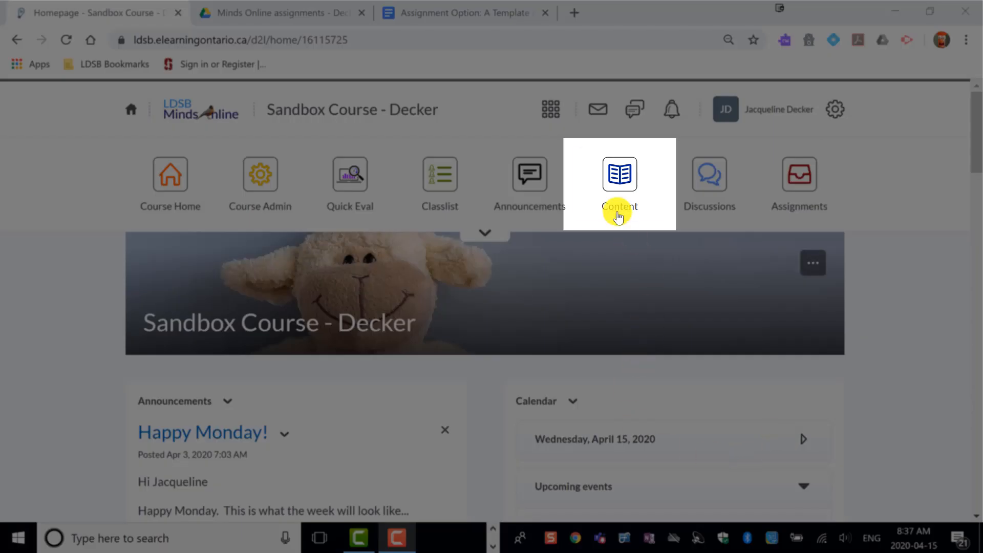
# Open the page An Assignment With Choices within Unit Three: Assignments Inside Content, under Some content and an assignment.
pyautogui.click(619, 213)
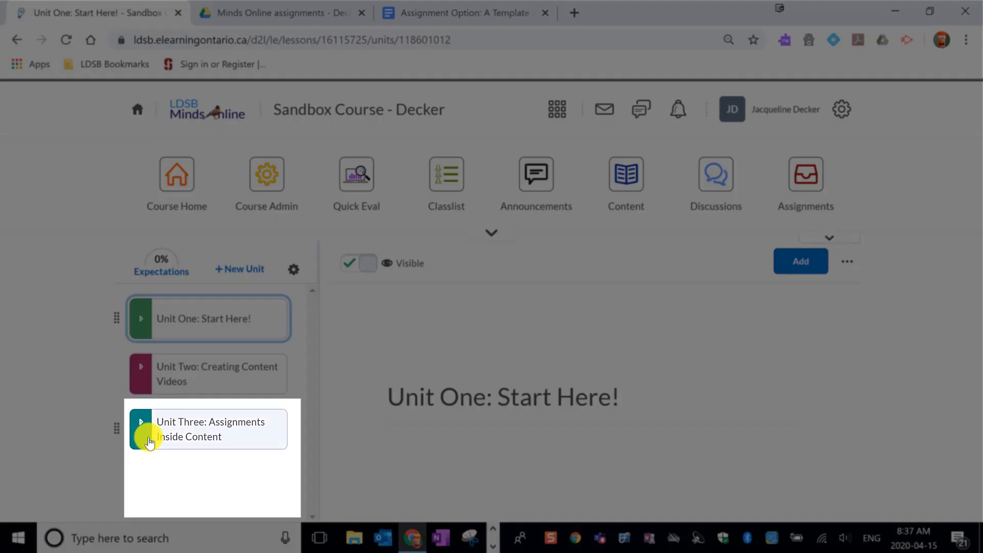
pyautogui.click(142, 425)
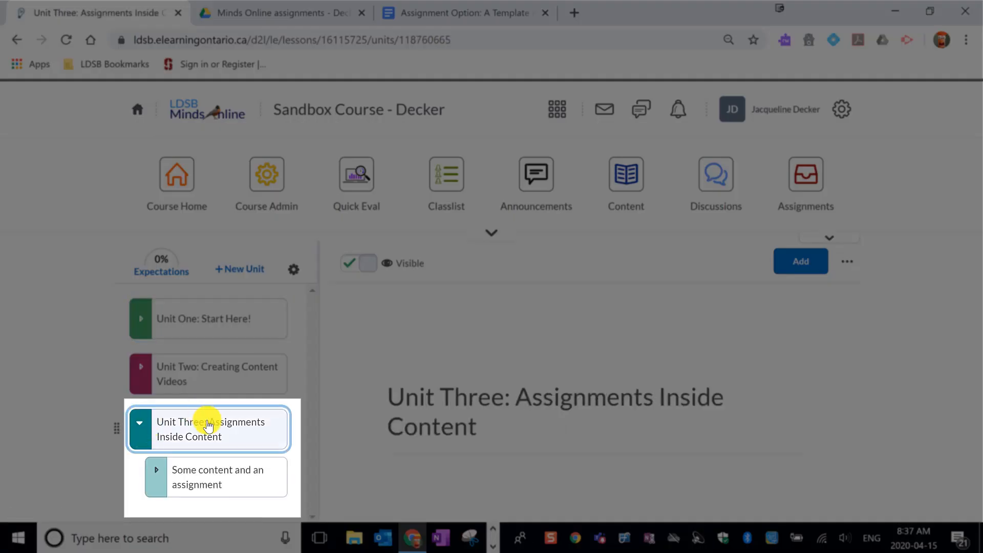
pyautogui.click(156, 481)
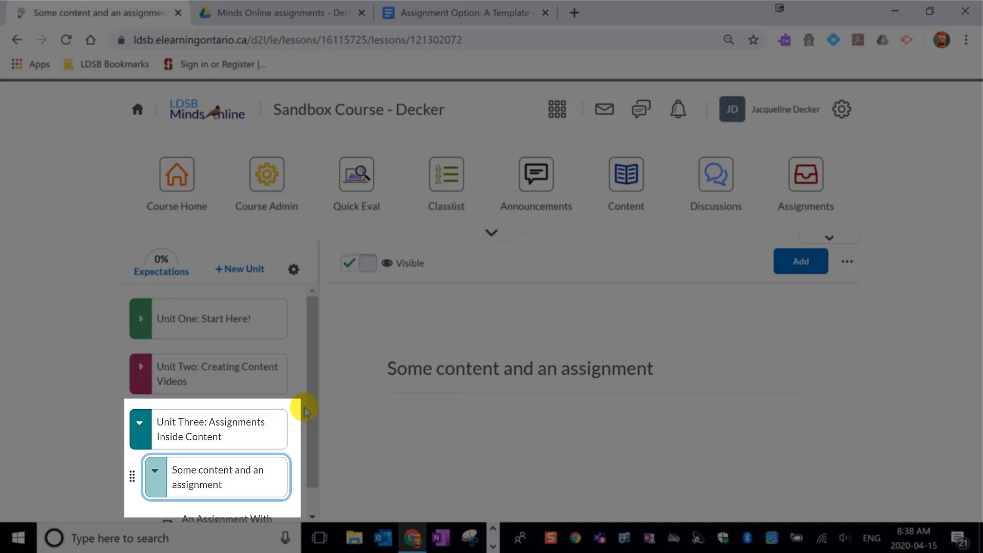
pyautogui.scroll(-1, 307, 446)
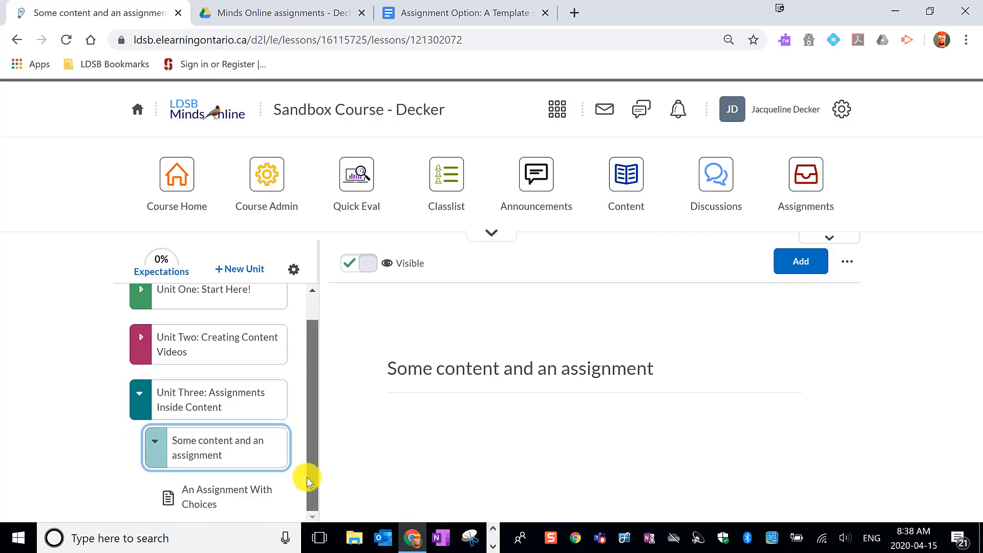
pyautogui.click(243, 491)
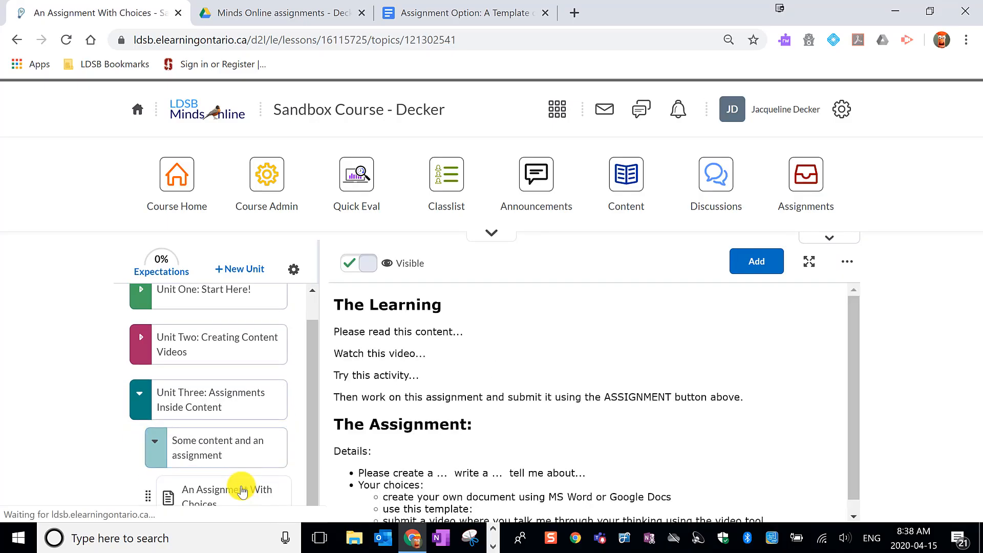
# Open the page for editing and place the text cursor after "use this template:" in the choices list.
pyautogui.click(848, 263)
pyautogui.click(803, 295)
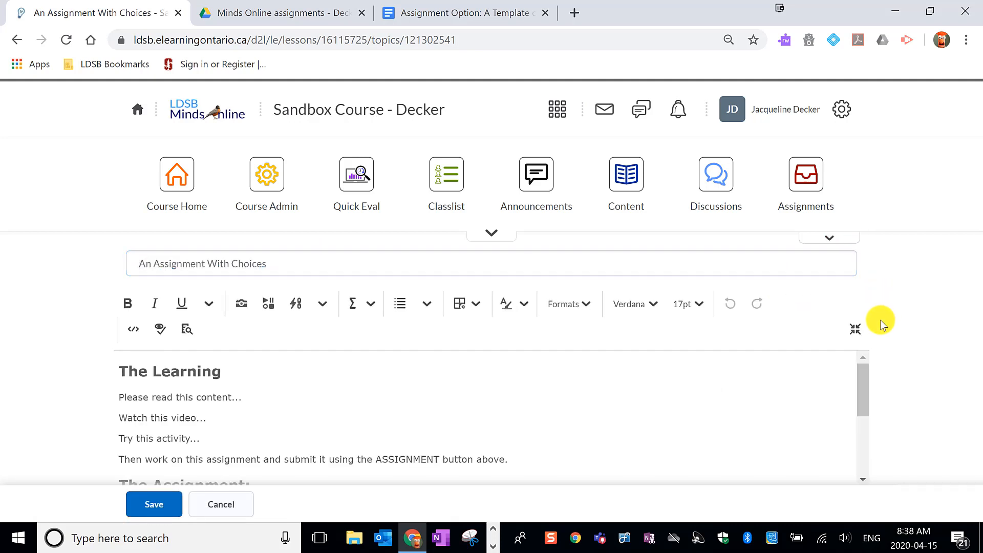
pyautogui.click(585, 305)
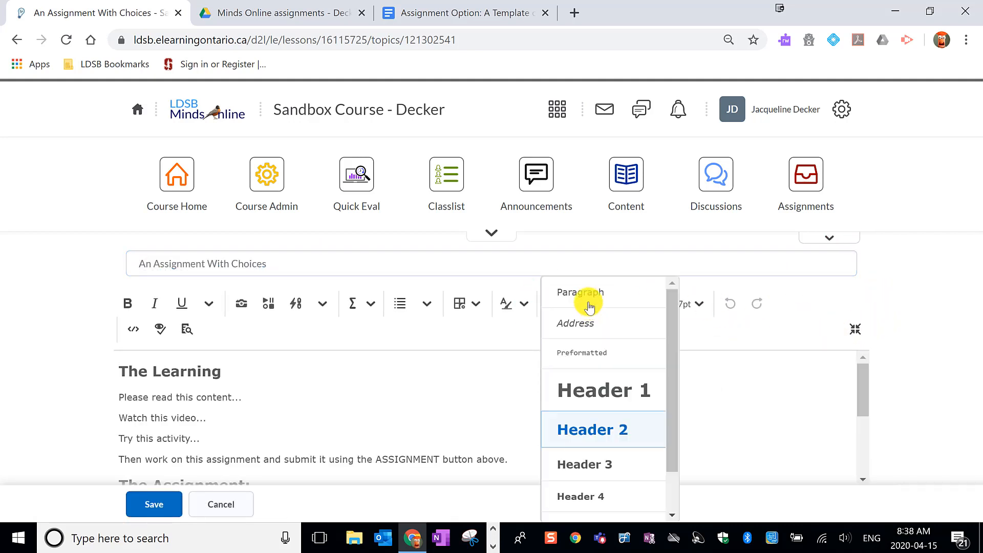
pyautogui.click(785, 409)
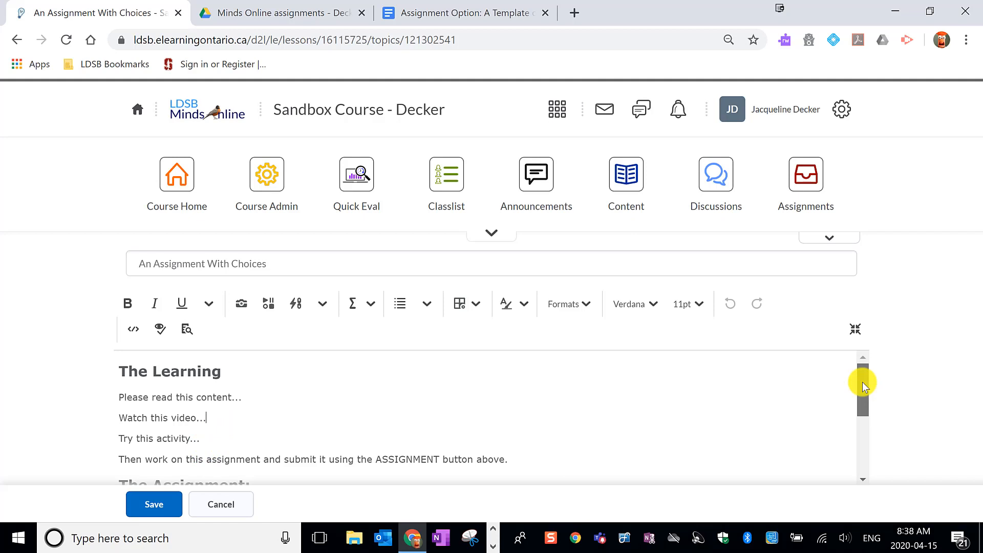
pyautogui.moveTo(862, 386); pyautogui.dragTo(867, 425)
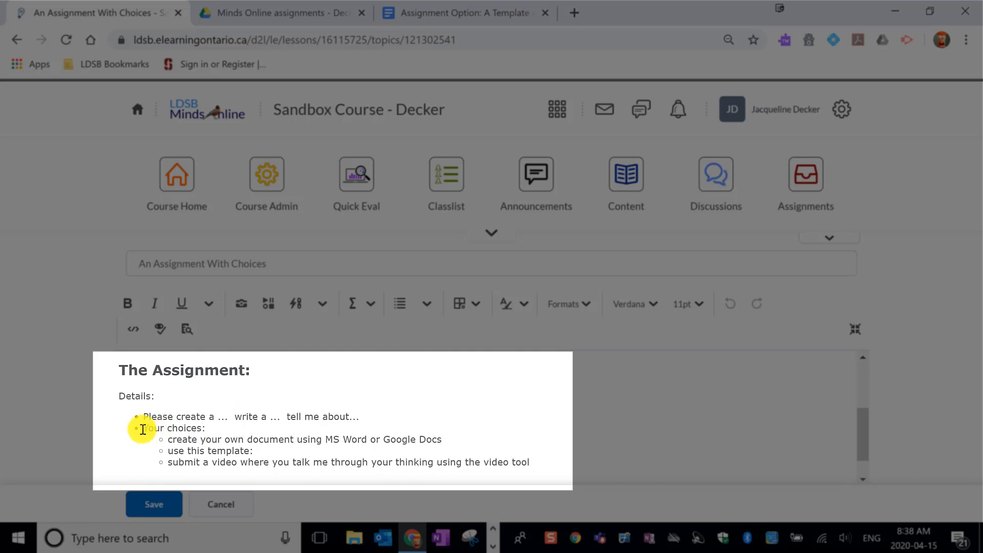
pyautogui.moveTo(142, 429); pyautogui.dragTo(213, 423)
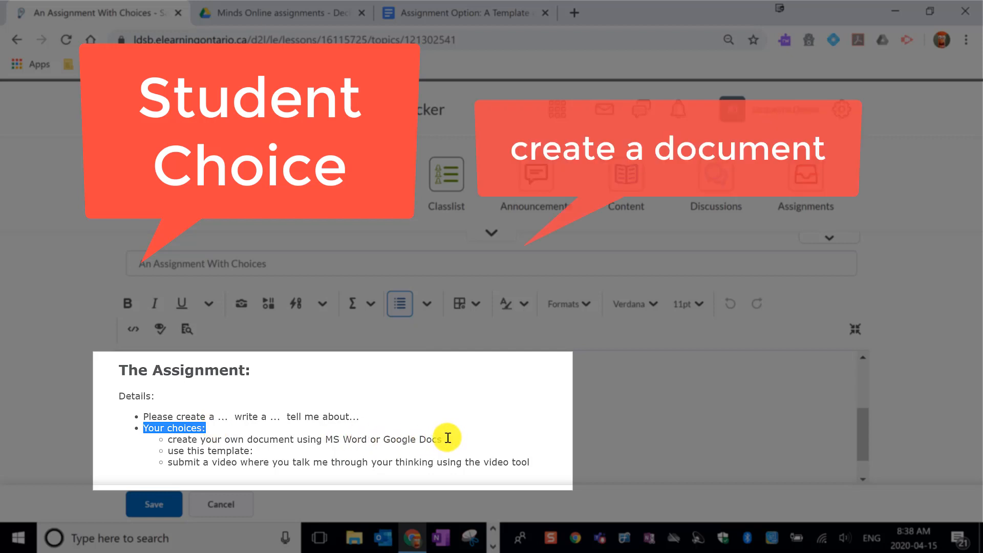
pyautogui.click(255, 451)
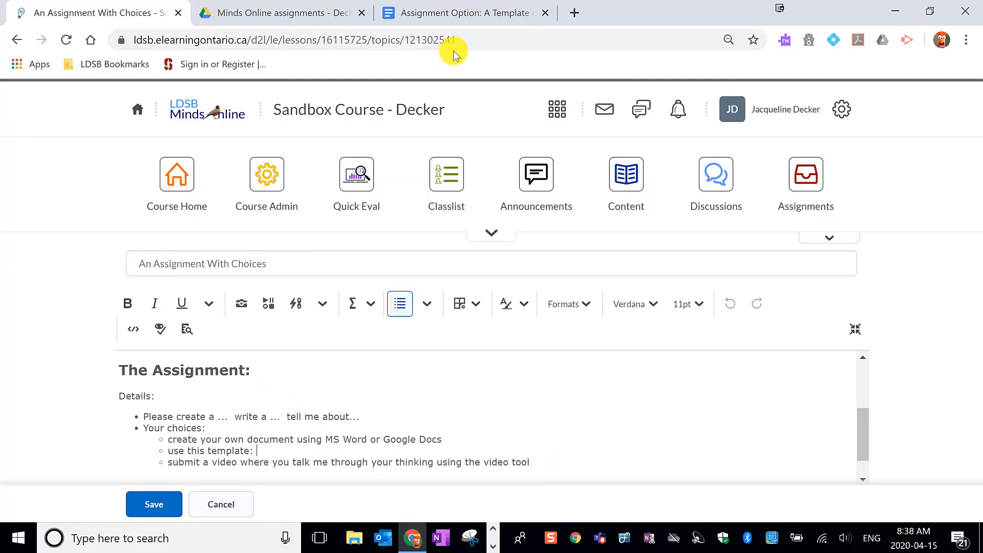
# Switch to the Google Docs template, let anyone at Limestone District School Board with the link view it, and copy the sharing link.
pyautogui.click(484, 14)
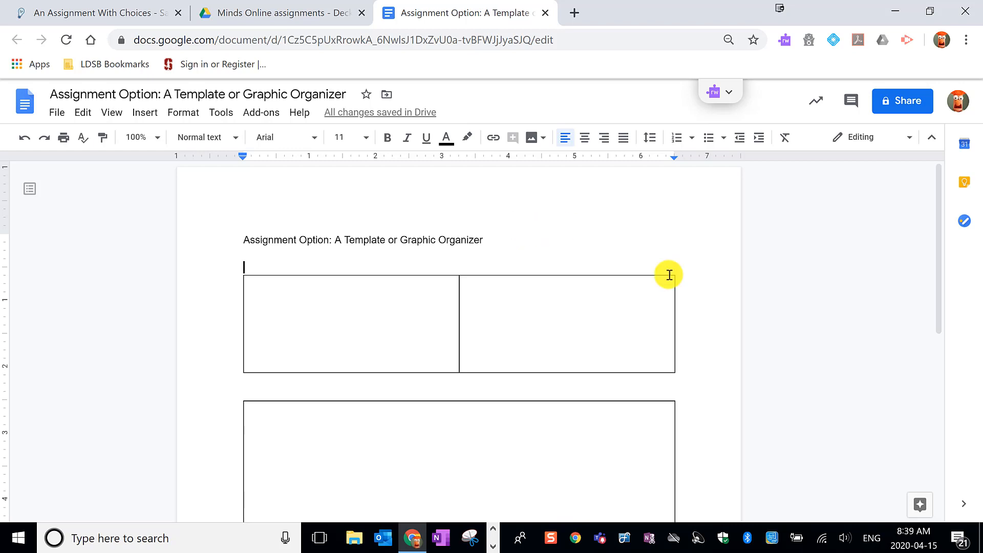
pyautogui.scroll(-3, 715, 311)
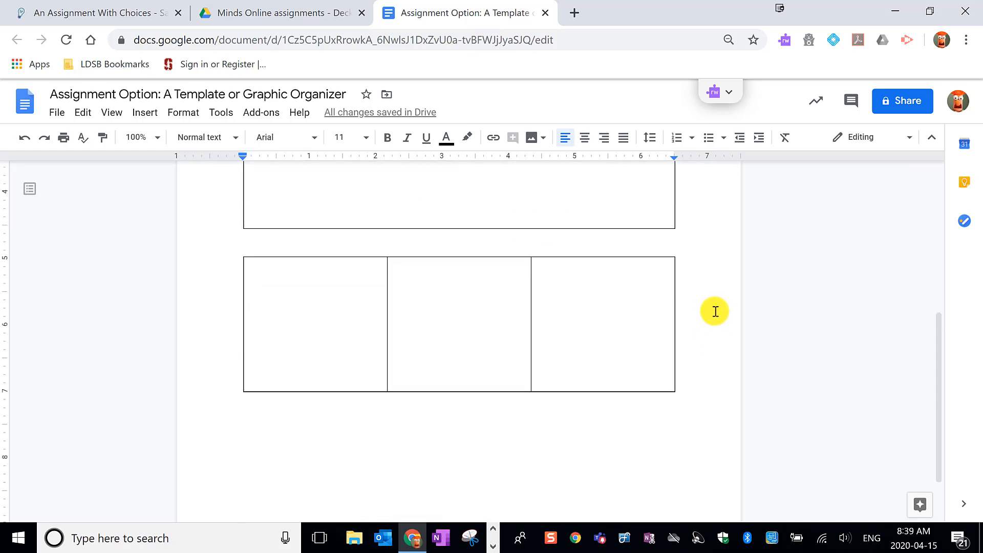
pyautogui.scroll(4, 713, 312)
pyautogui.scroll(1, 711, 311)
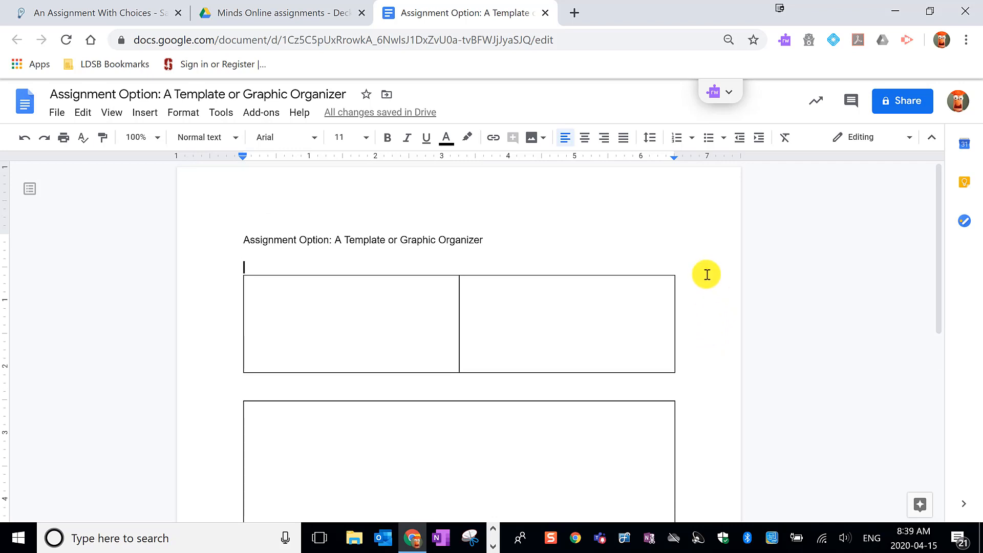
pyautogui.click(907, 110)
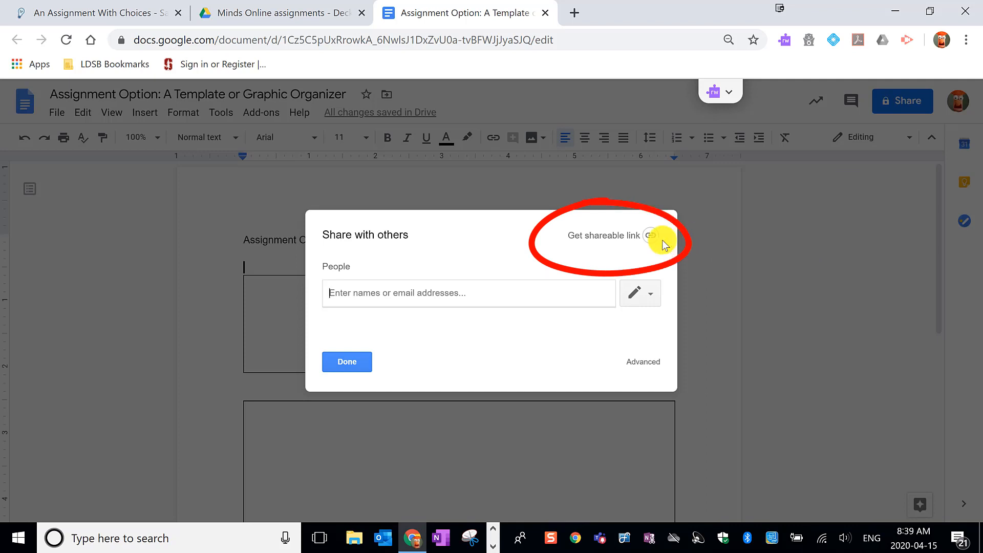
pyautogui.click(650, 238)
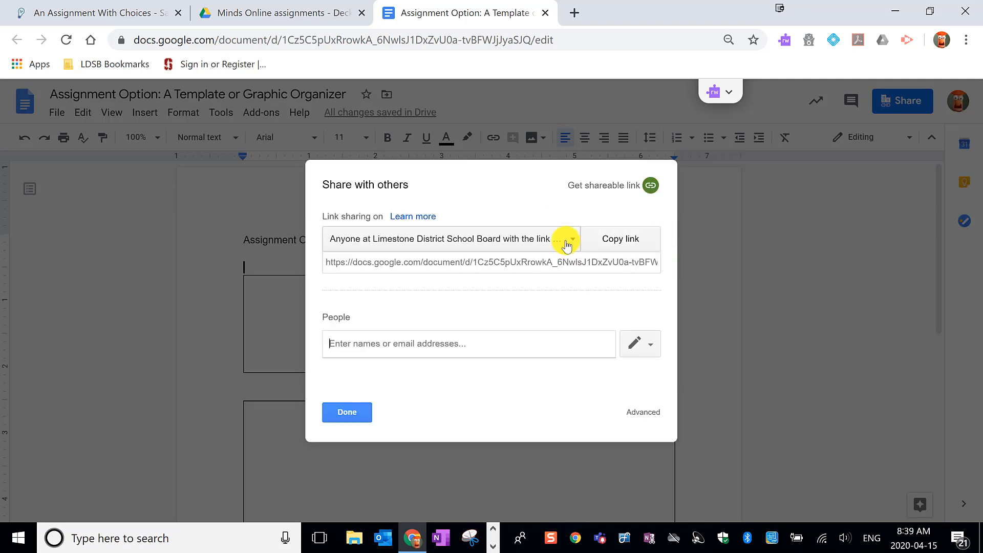
pyautogui.click(566, 244)
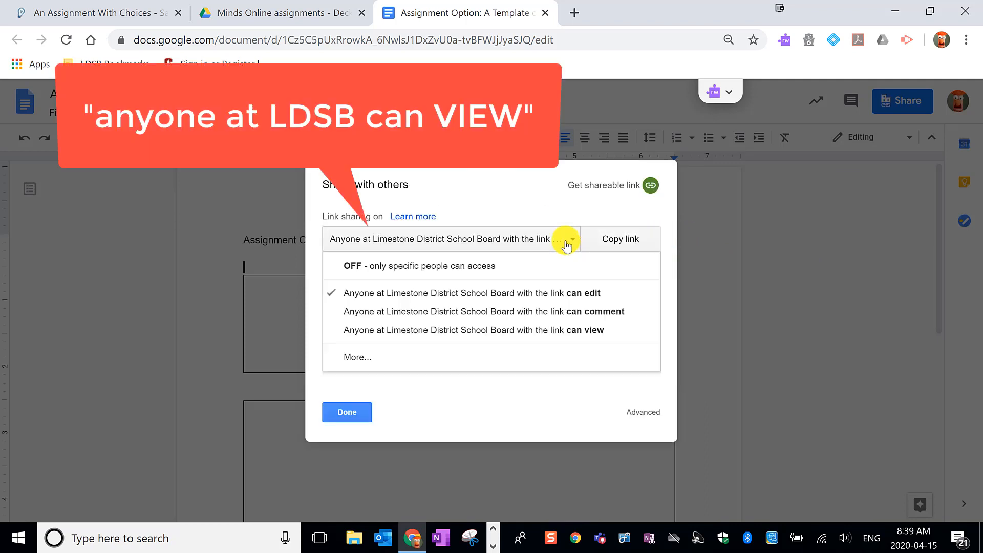
pyautogui.click(556, 334)
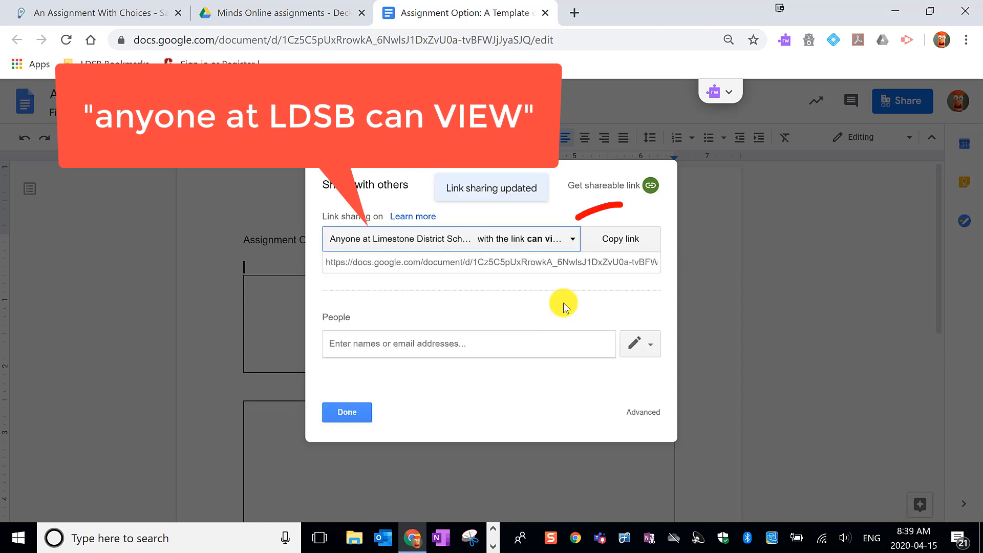
pyautogui.click(639, 240)
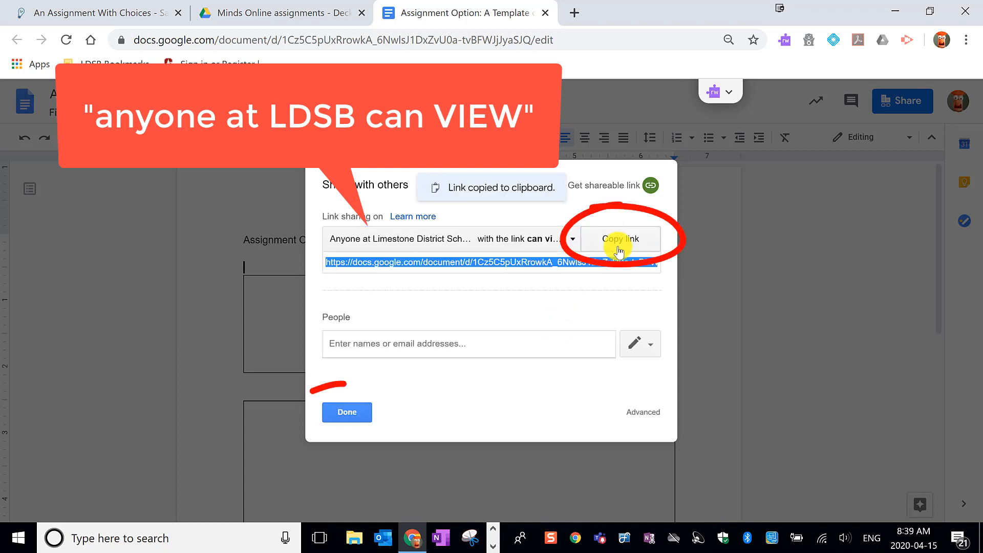
pyautogui.click(360, 412)
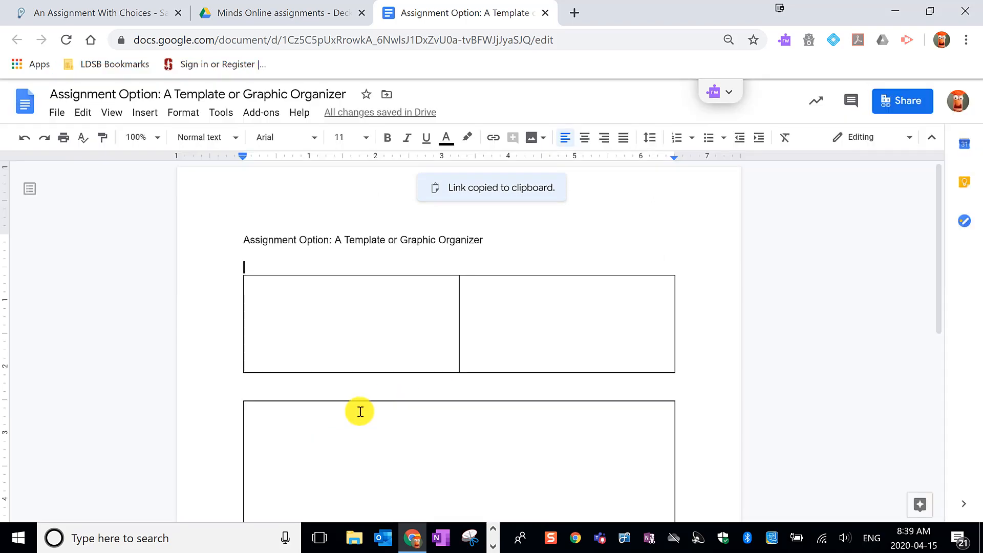
# Back on the course page, start a Url quicklink after "use this template:" and paste the copied document link as its URL.
pyautogui.click(62, 18)
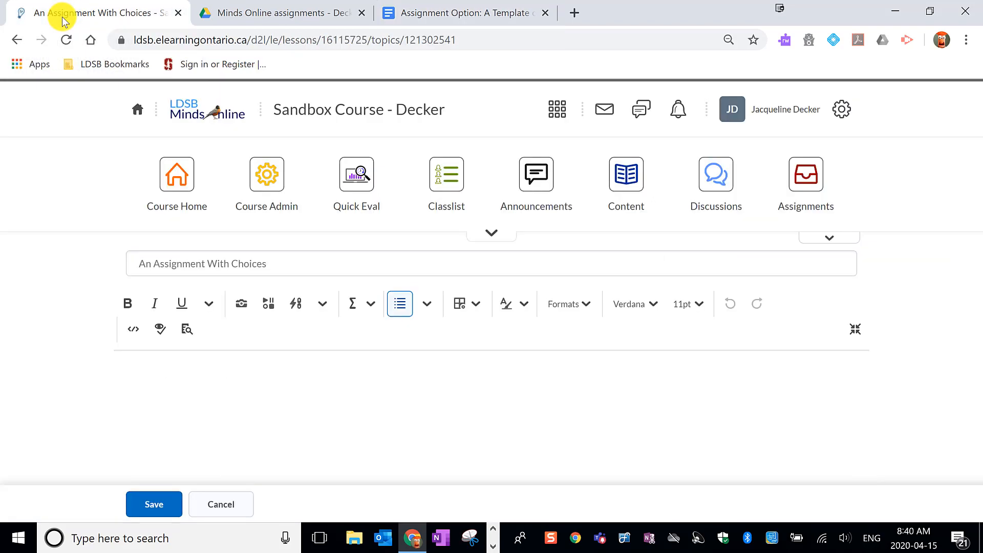
pyautogui.click(310, 451)
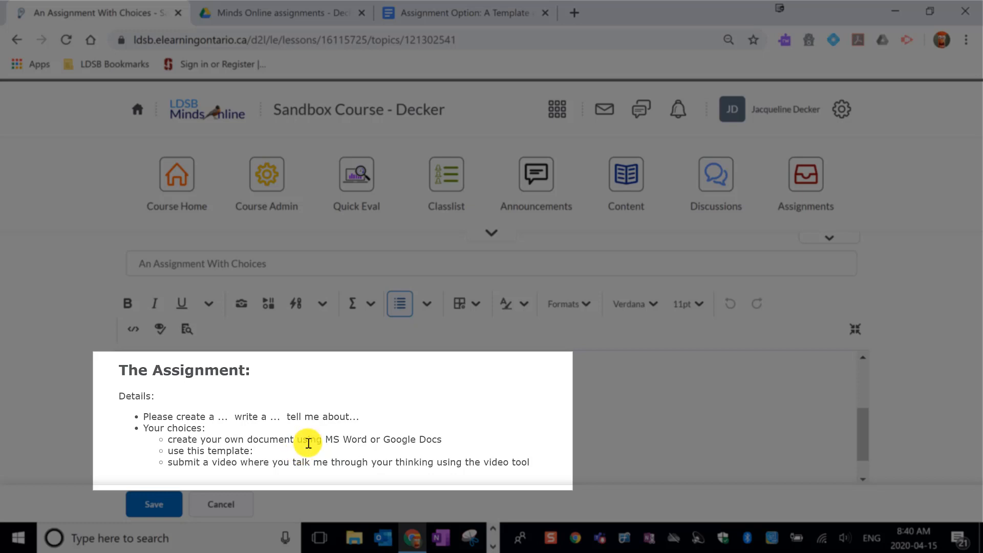
pyautogui.click(298, 313)
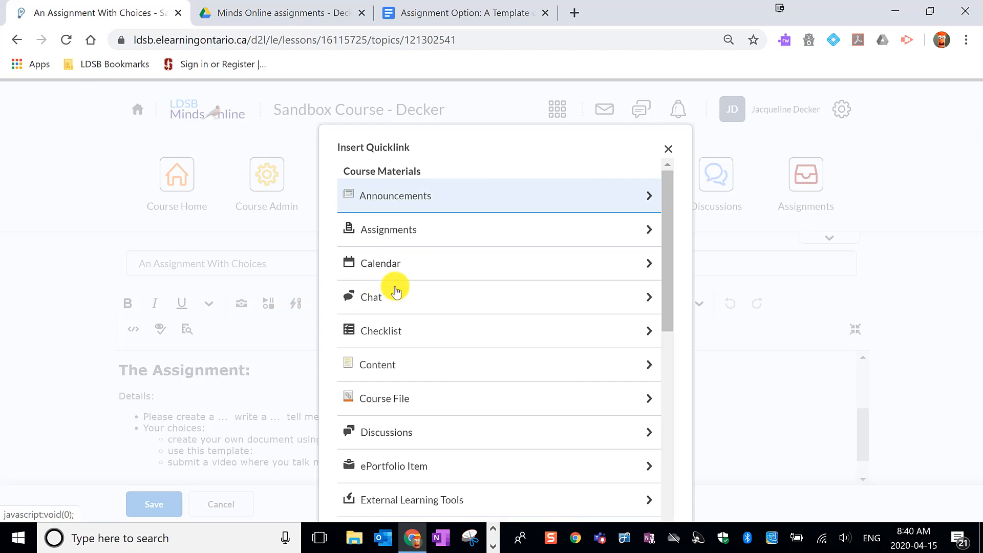
pyautogui.scroll(-1, 660, 283)
pyautogui.moveTo(660, 283); pyautogui.dragTo(653, 430)
pyautogui.click(420, 378)
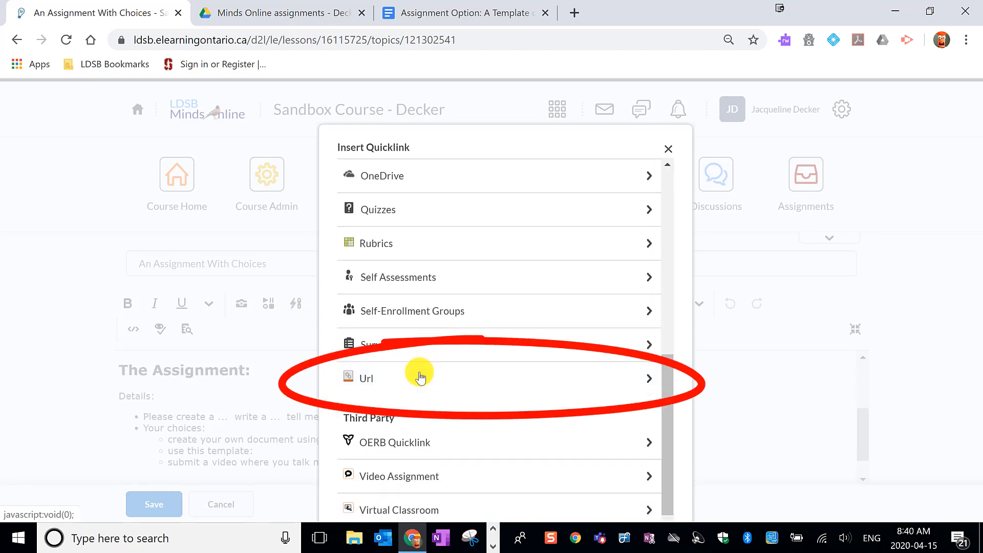
pyautogui.click(369, 226)
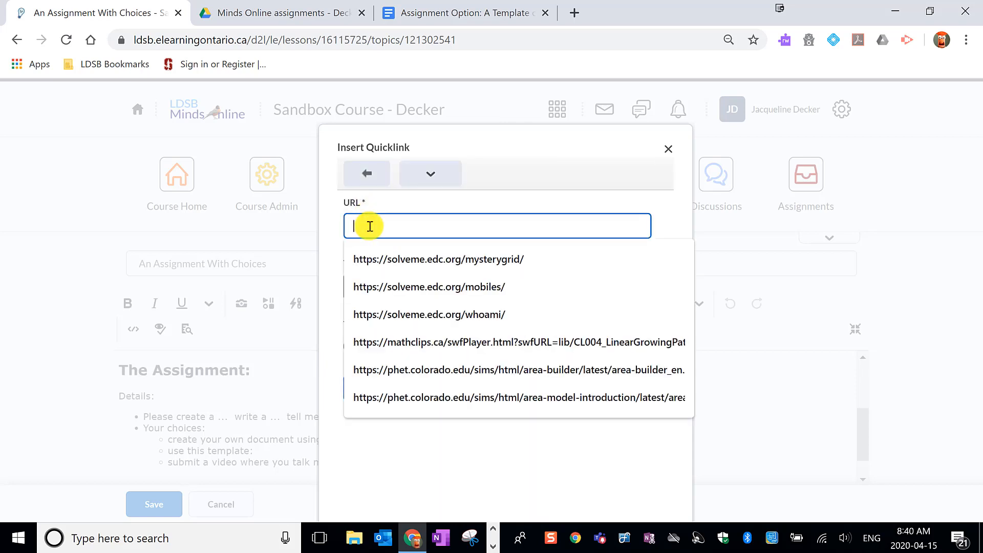
pyautogui.hotkey('ctrl', 'v')
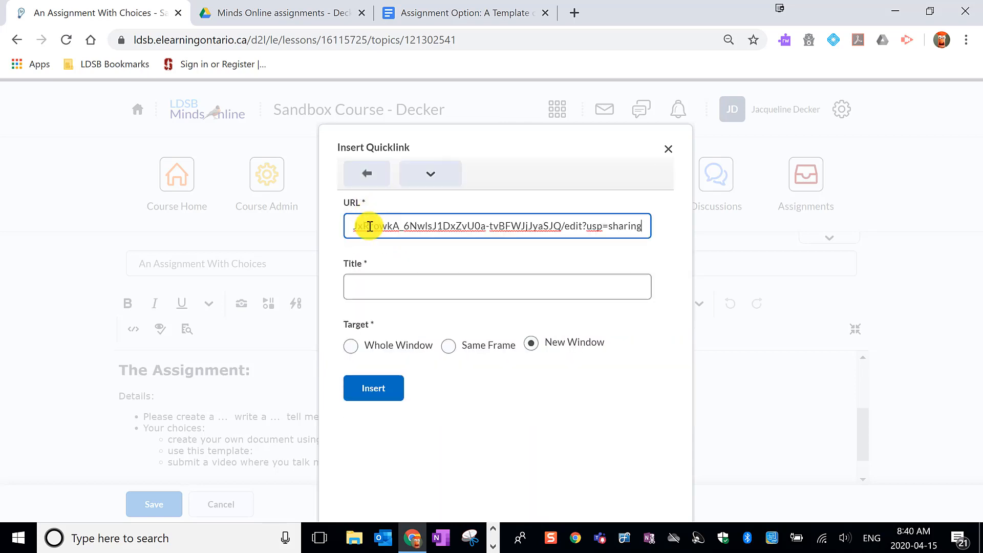
# Replace "edit" in the pasted URL with "template/preview".
pyautogui.doubleClick(572, 226)
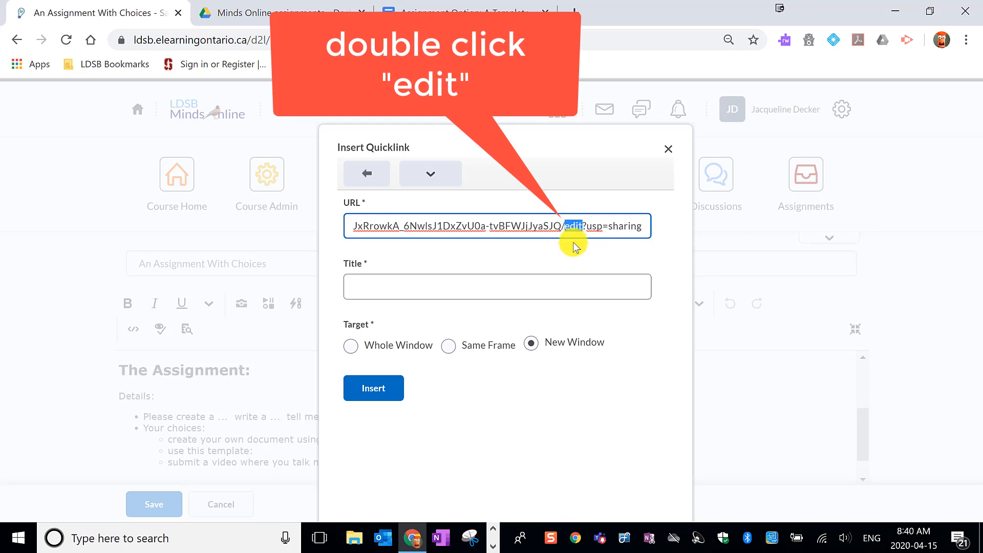
pyautogui.write('template')
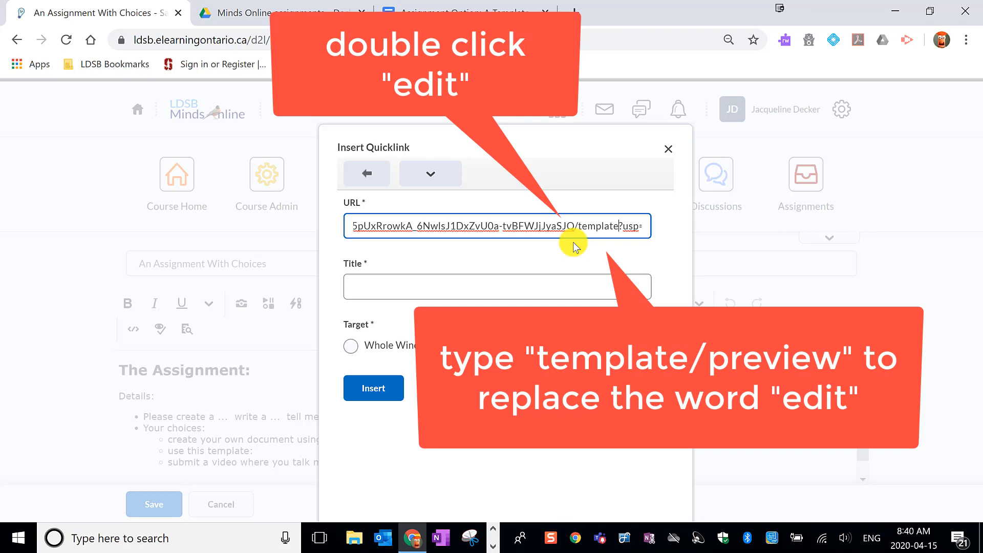
pyautogui.write('/preview')
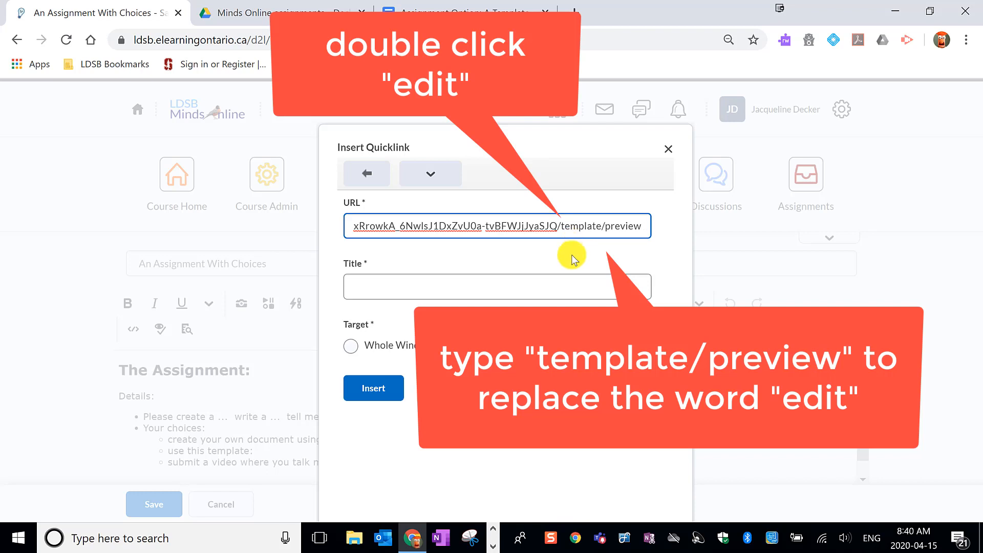
# Title the quicklink "My Assignment Template", insert it into the assignment details, and save the page.
pyautogui.click(570, 284)
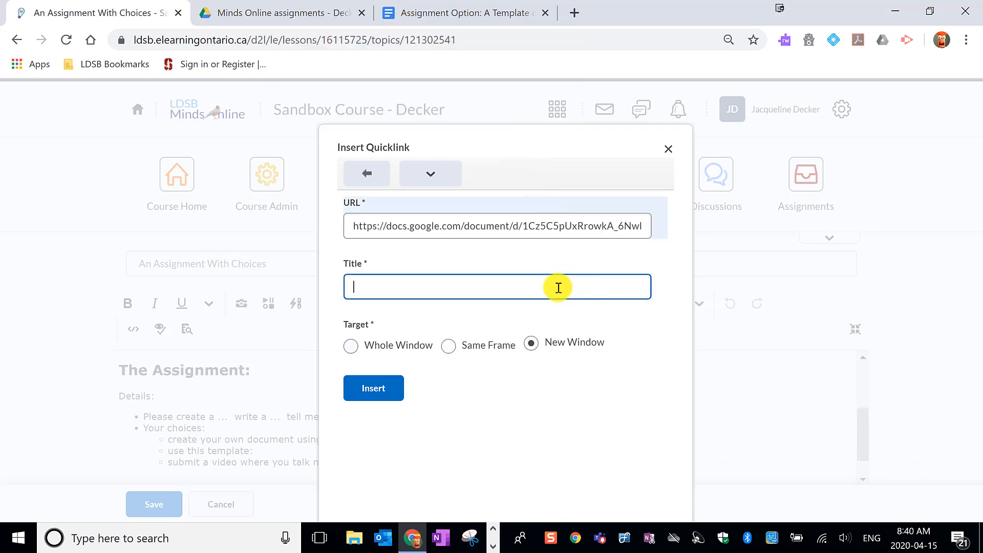
pyautogui.write('My Assignment Template')
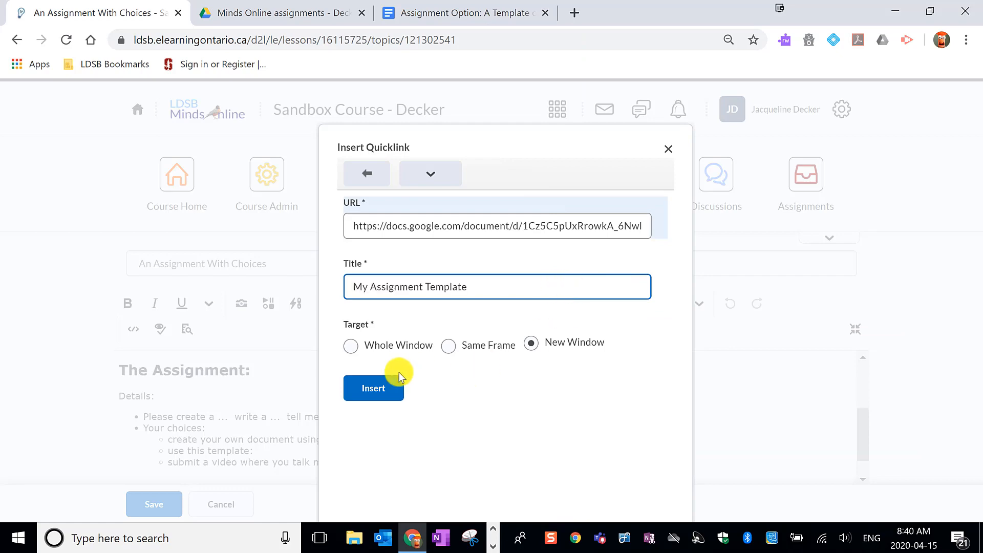
pyautogui.click(364, 389)
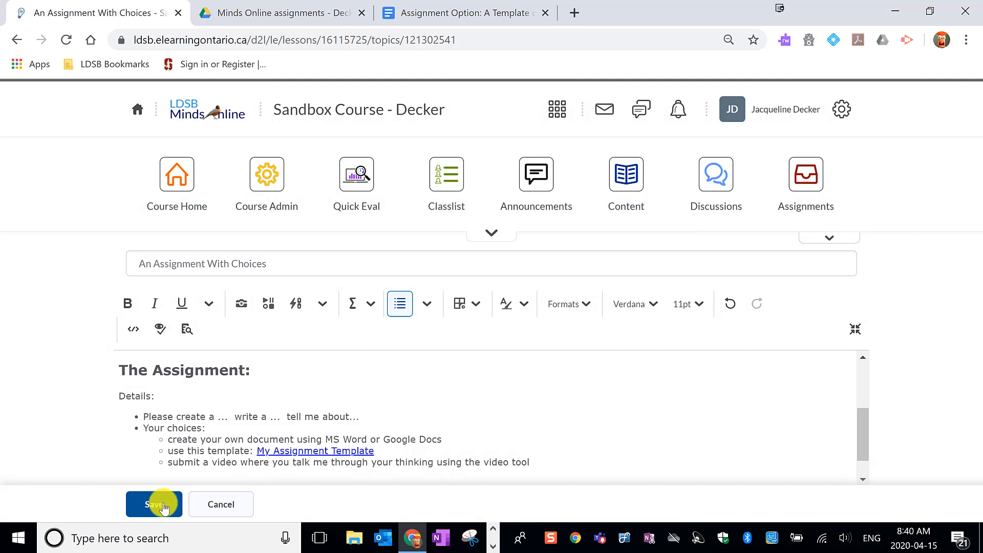
pyautogui.click(156, 504)
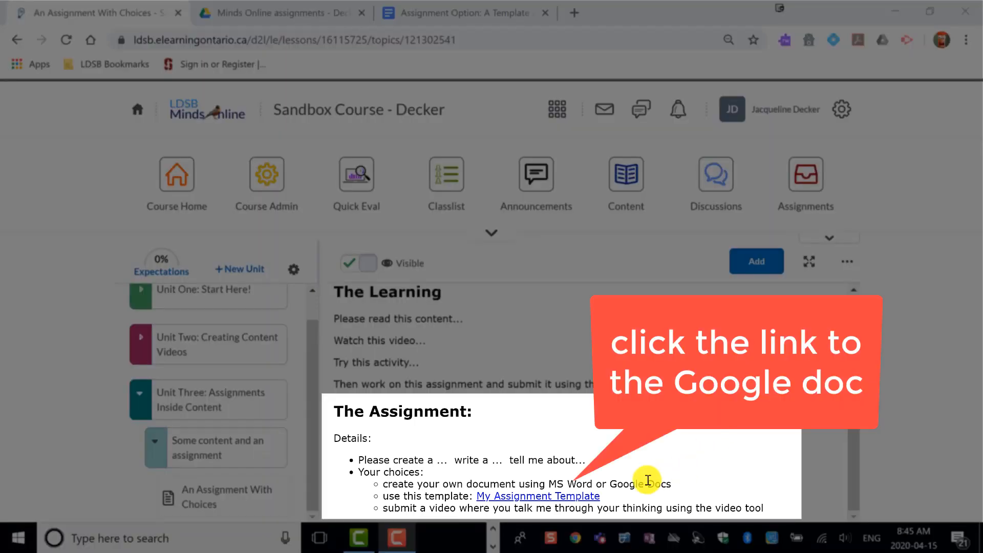
# Test the My Assignment Template link by opening the document preview and using the template.
pyautogui.click(542, 497)
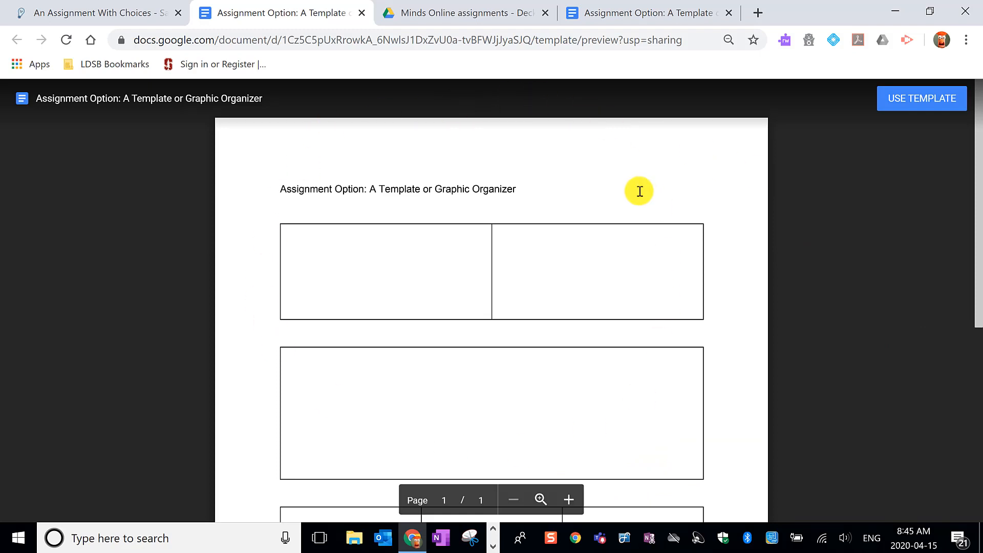
pyautogui.click(934, 105)
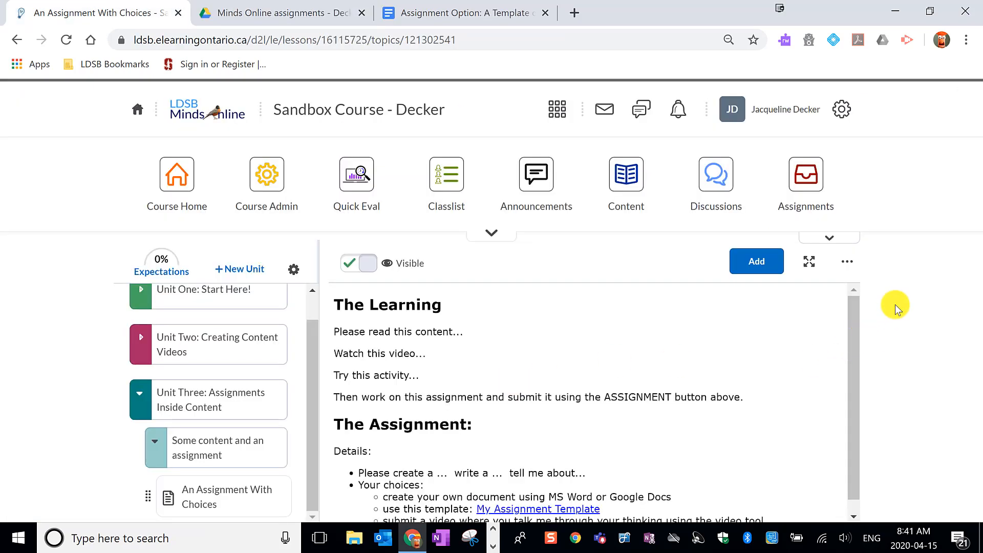
# Create a new assignment in the course's Assignments area and name it "Assign About ....".
pyautogui.moveTo(852, 373); pyautogui.dragTo(849, 410)
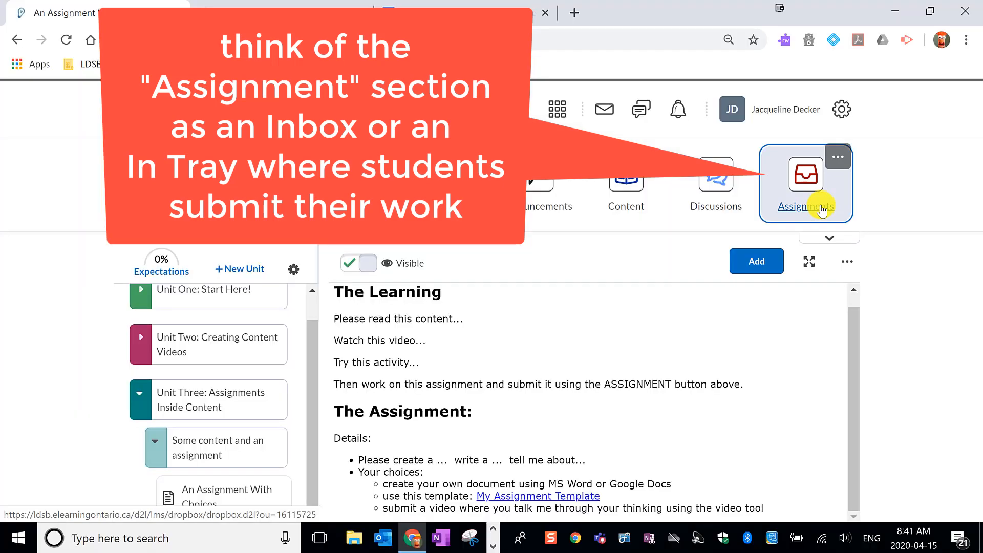
pyautogui.click(820, 207)
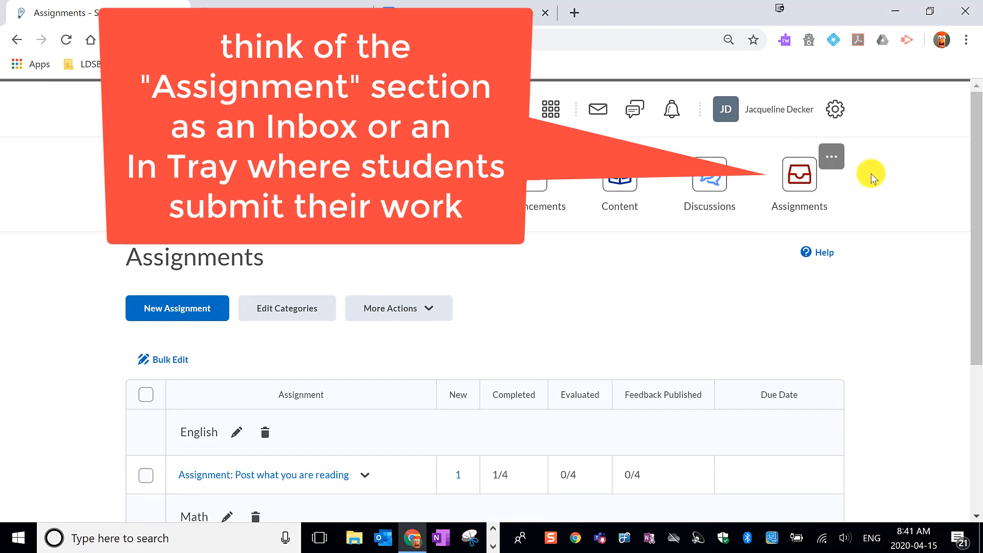
pyautogui.click(187, 311)
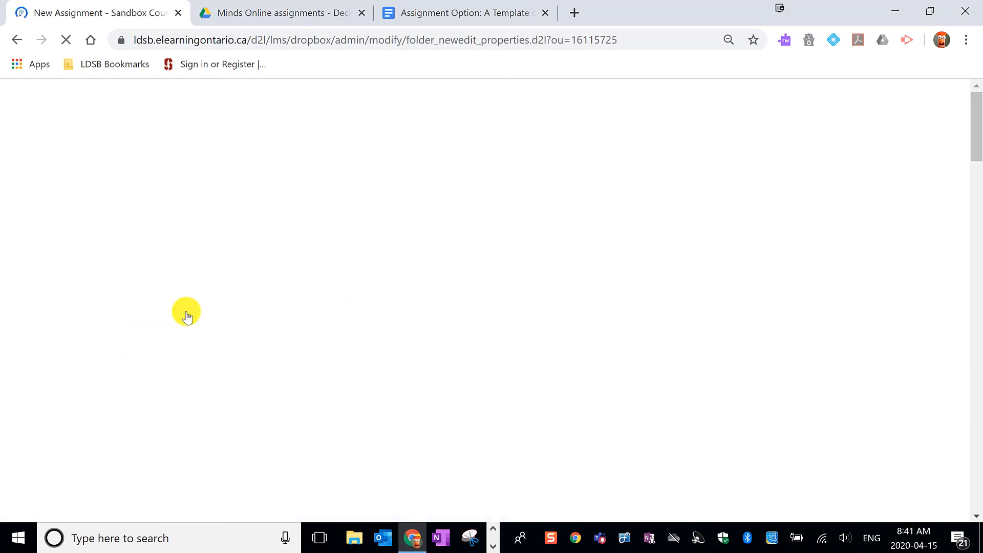
pyautogui.click(204, 385)
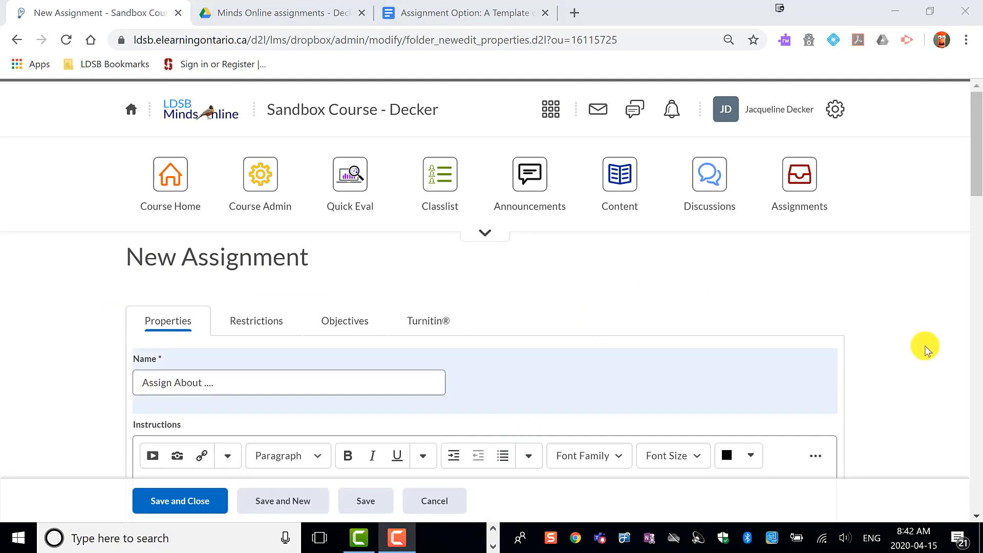
pyautogui.scroll(-4, 925, 346)
pyautogui.click(256, 254)
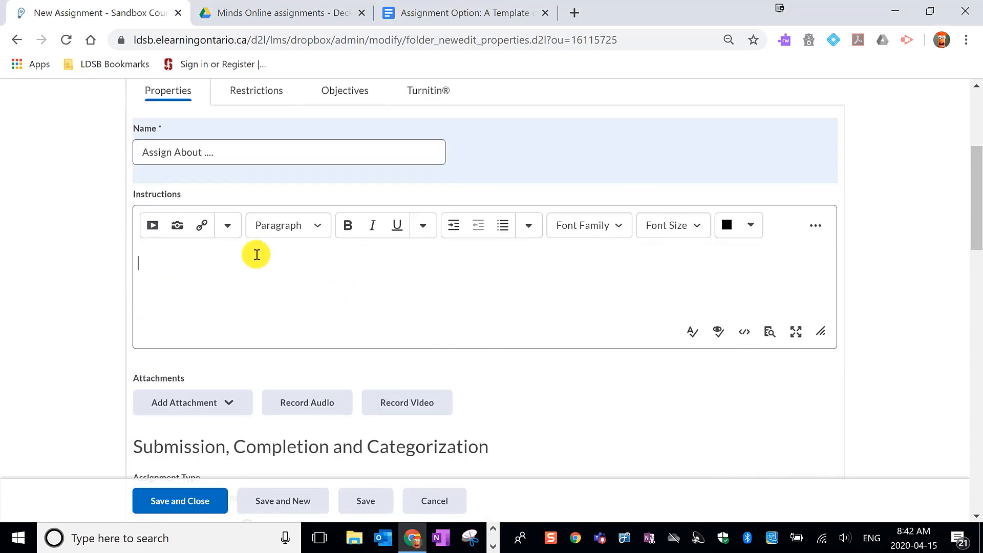
# Try Text submission as the assignment's submission type, and set it back to File submission.
pyautogui.scroll(-5, 904, 333)
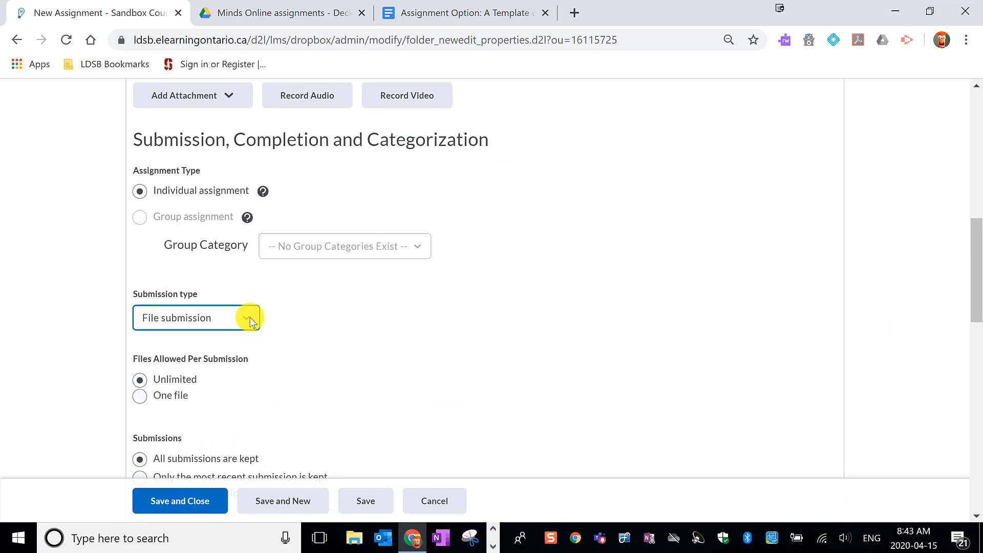
pyautogui.click(251, 320)
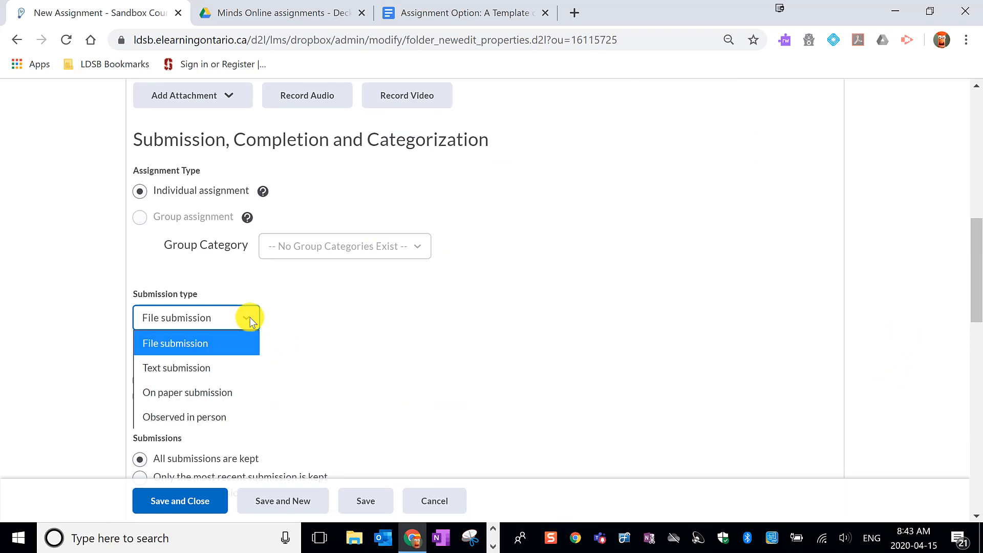
pyautogui.click(203, 370)
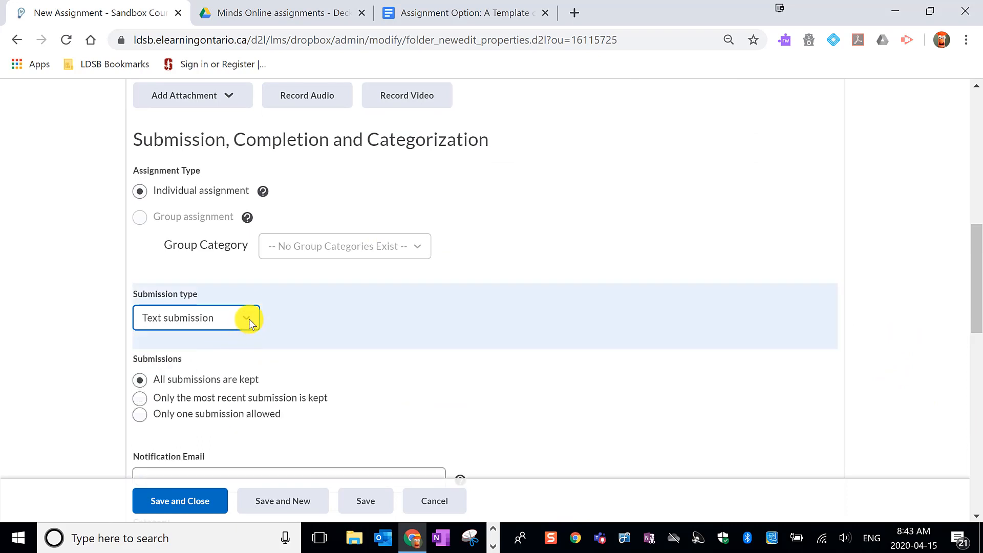
pyautogui.click(250, 321)
pyautogui.click(246, 341)
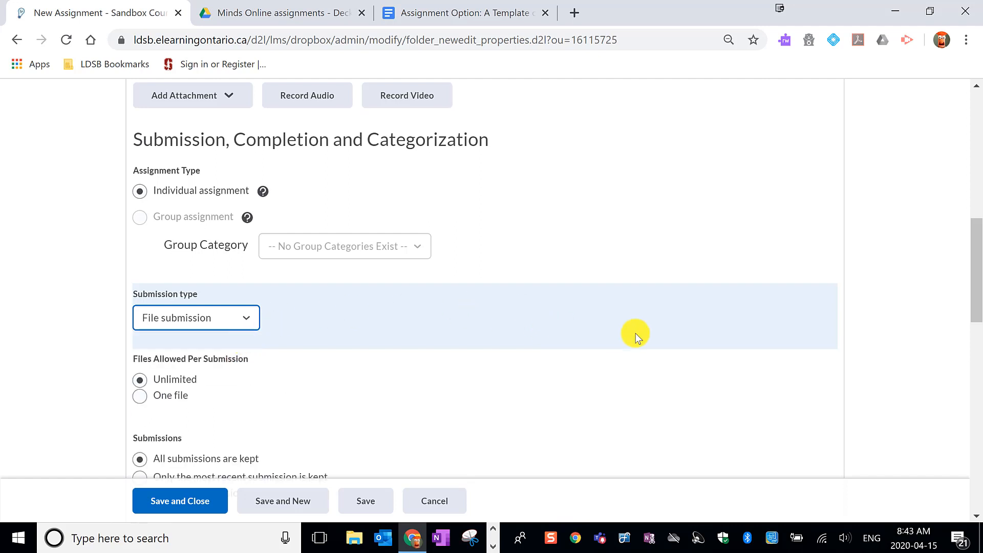
# Put the new assignment in the Learning category.
pyautogui.scroll(-3, 612, 354)
pyautogui.scroll(-7, 612, 355)
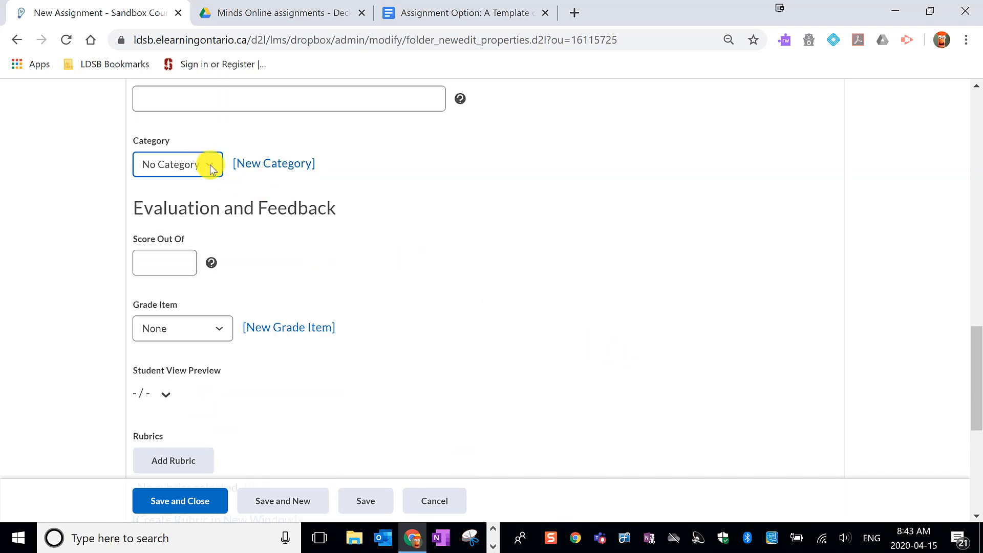
pyautogui.click(208, 165)
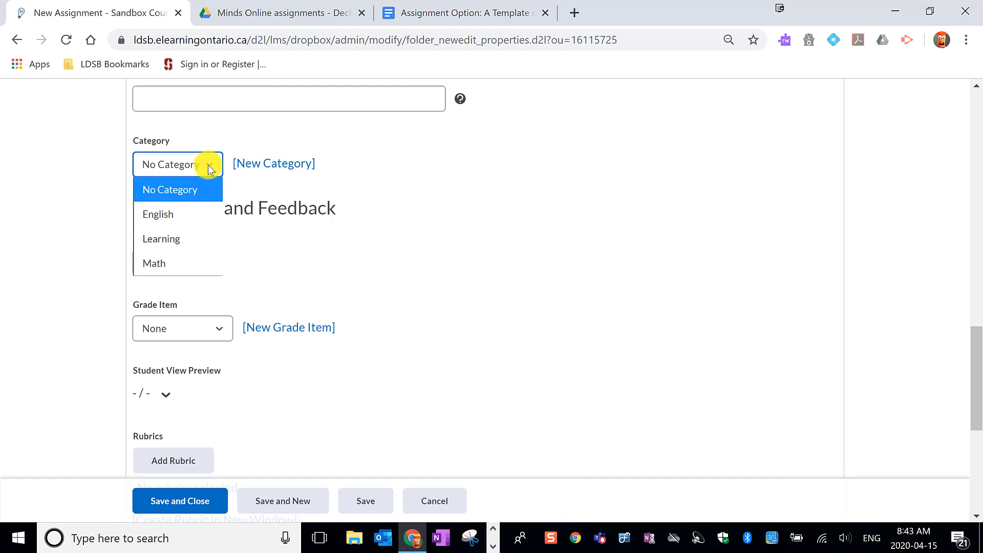
pyautogui.click(167, 238)
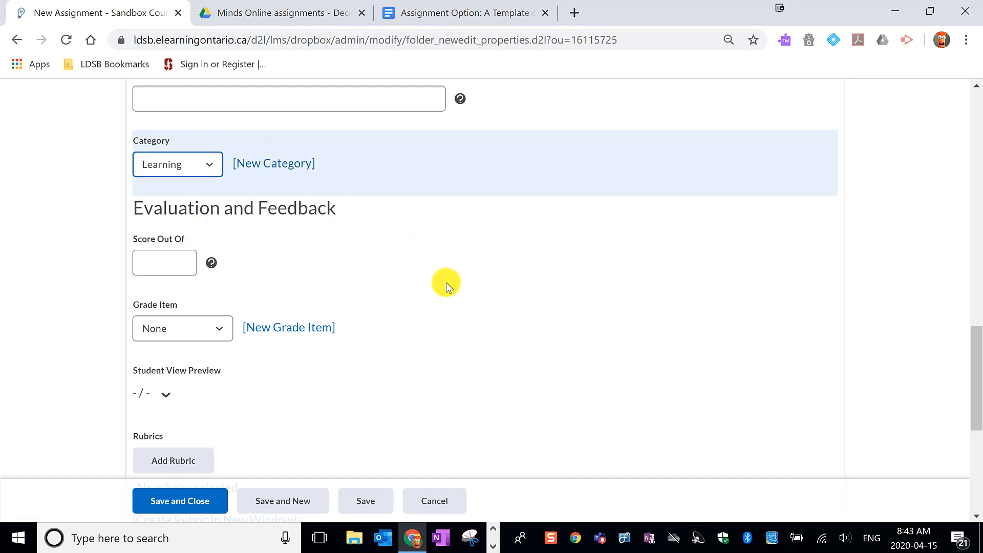
# Review the remaining evaluation settings, save and close the new assignment, and look through the assignments list.
pyautogui.scroll(-1, 472, 260)
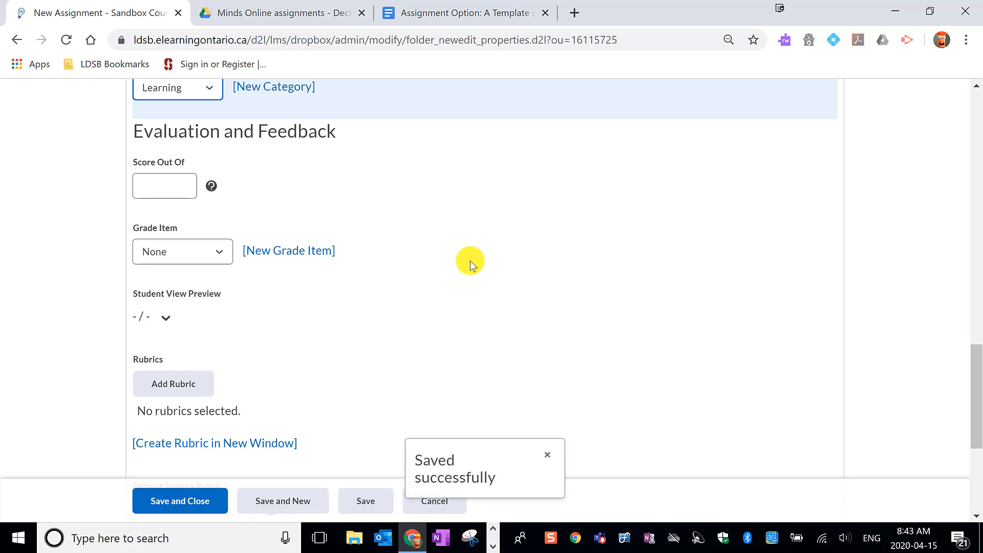
pyautogui.scroll(-4, 471, 260)
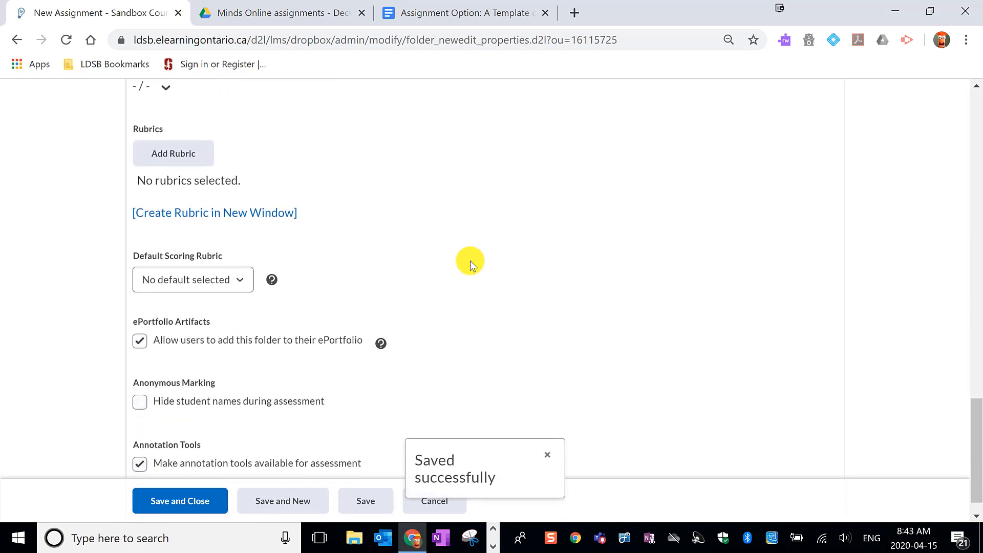
pyautogui.scroll(-1, 470, 261)
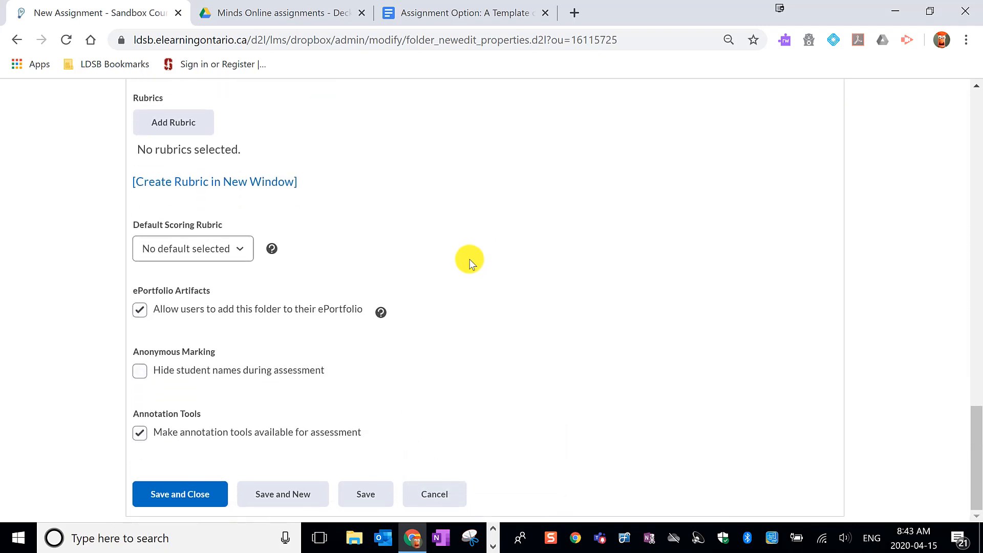
pyautogui.click(192, 496)
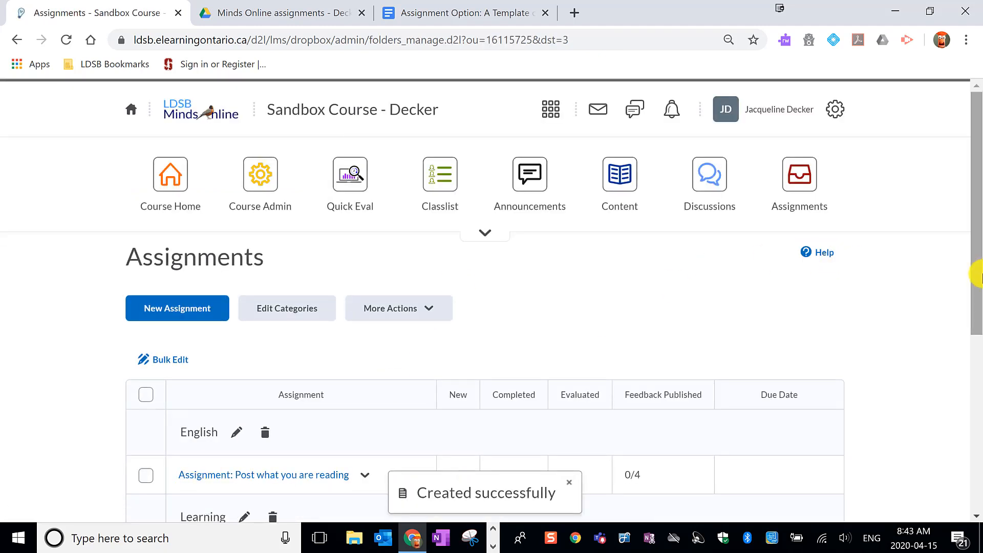
pyautogui.scroll(-6, 937, 382)
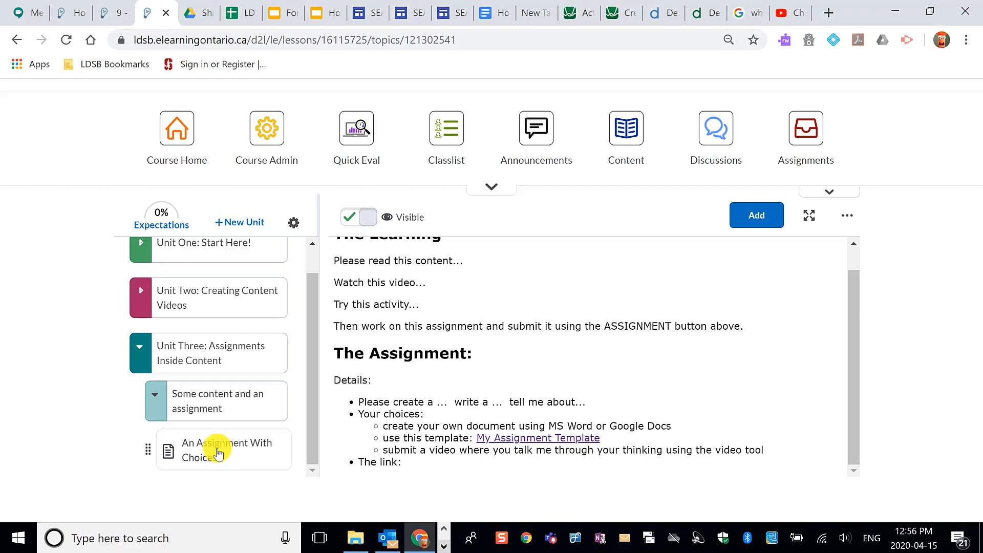
# Edit the "An Assignment With Choices" page and insert a quicklink to the "Assign About ...." assignment after "The link:".
pyautogui.click(846, 215)
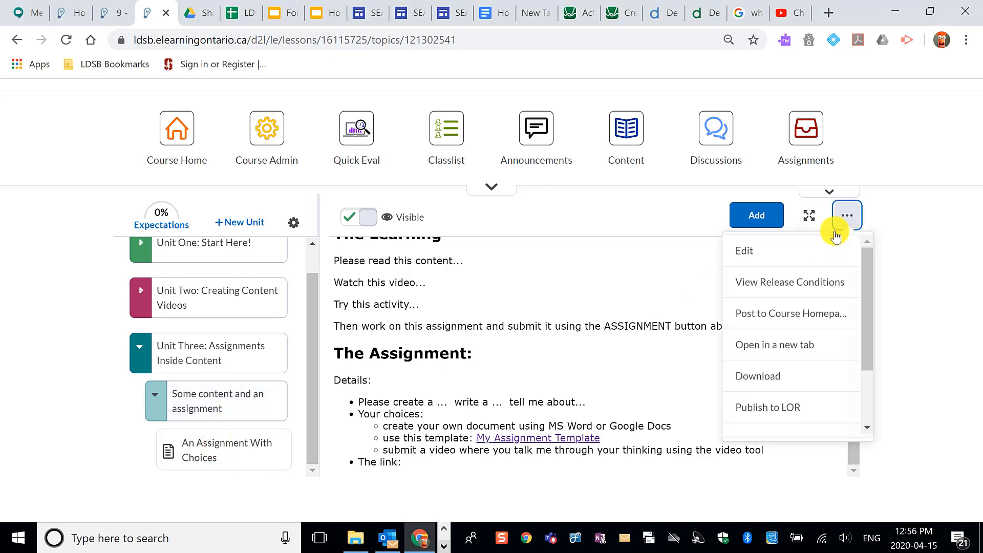
pyautogui.click(809, 248)
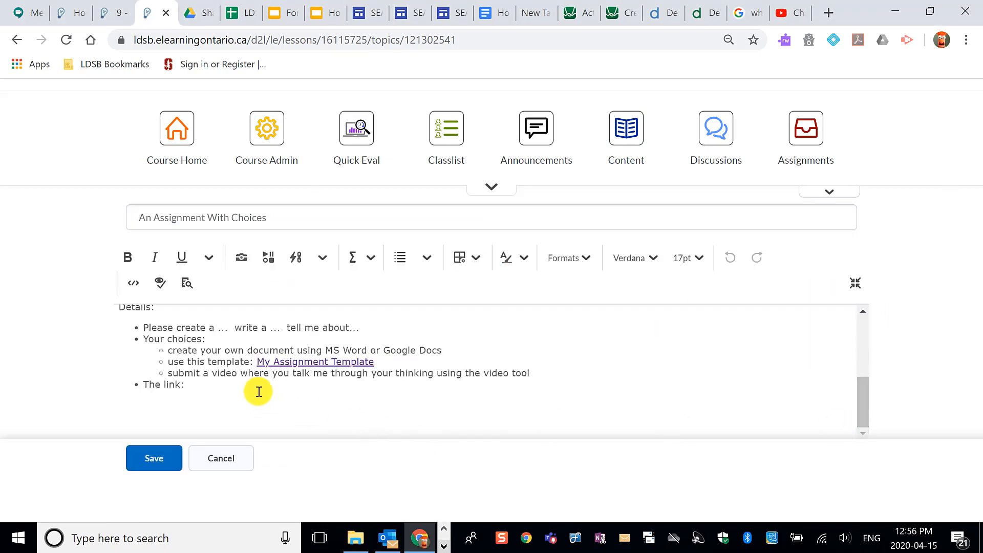
pyautogui.scroll(1, 222, 325)
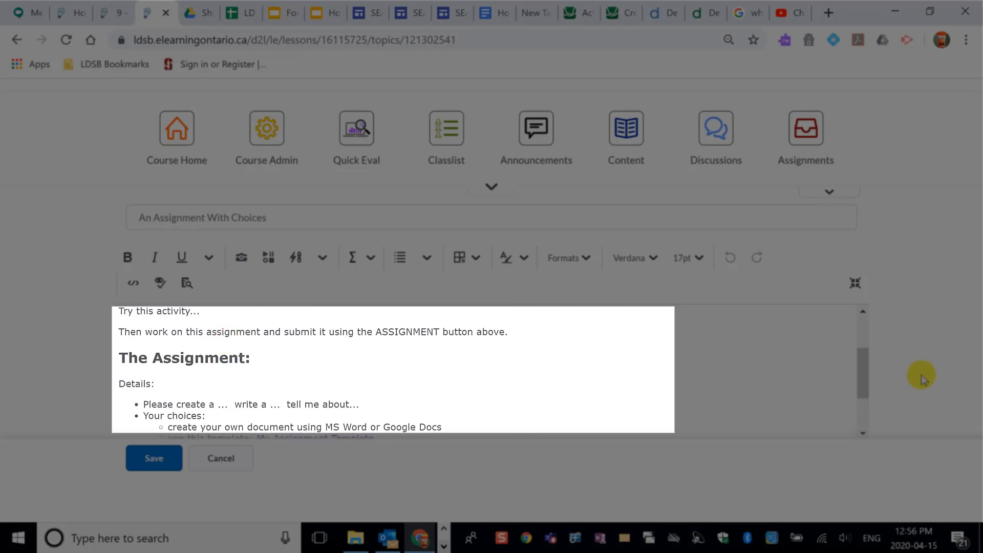
pyautogui.moveTo(861, 369); pyautogui.dragTo(862, 387)
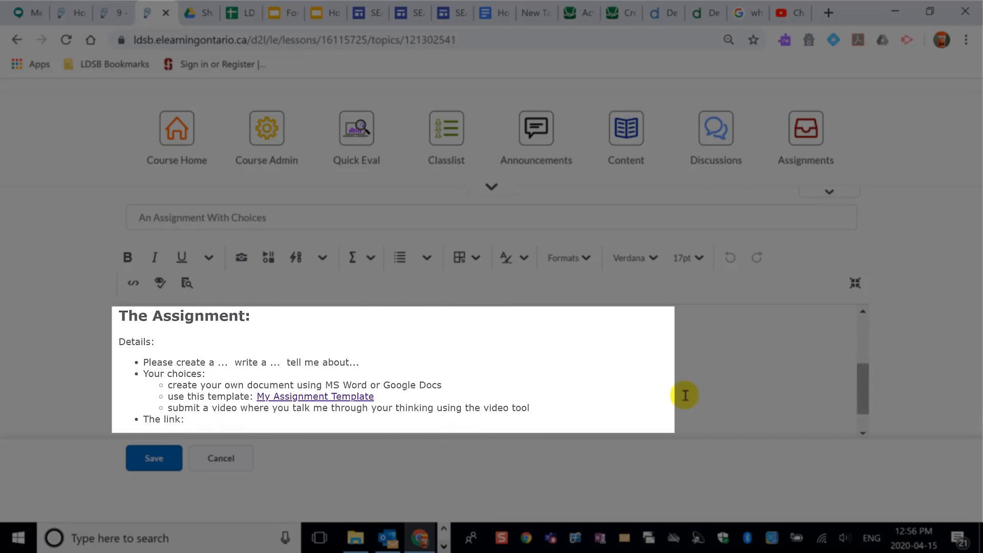
pyautogui.click(224, 418)
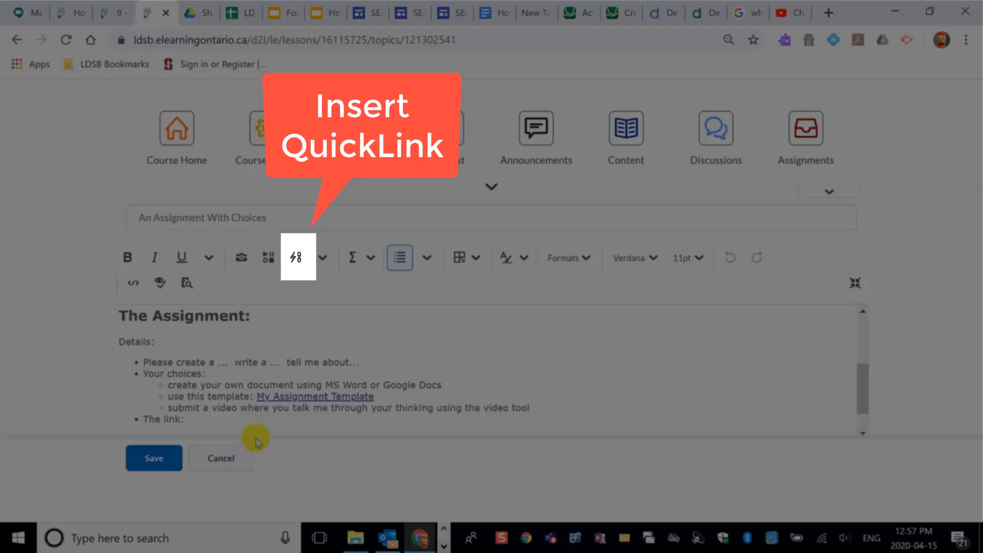
pyautogui.click(300, 265)
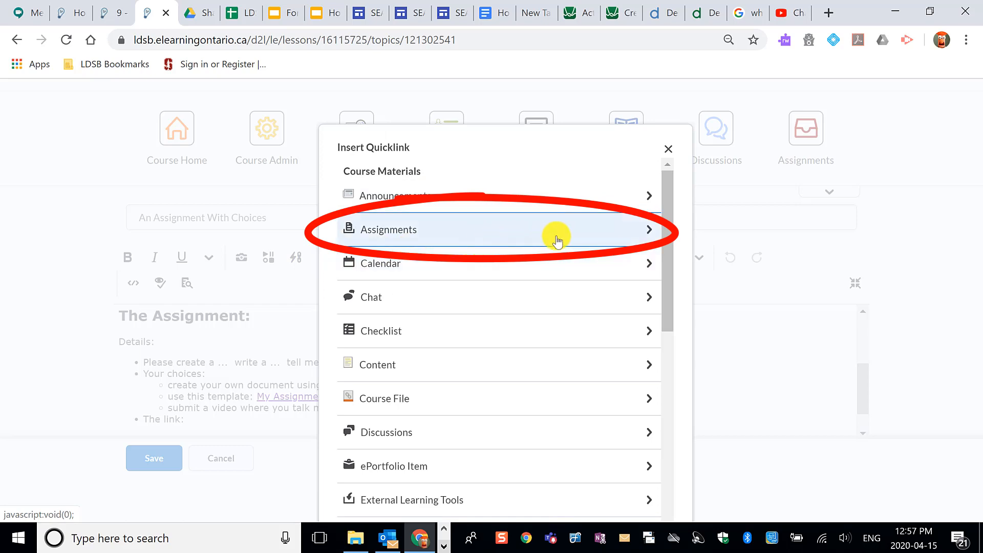
pyautogui.click(602, 237)
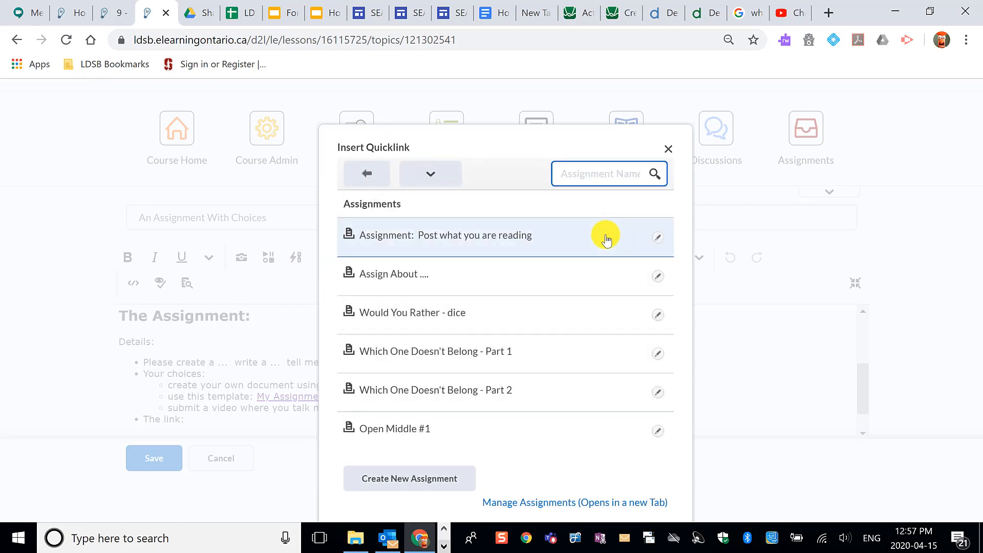
pyautogui.click(455, 276)
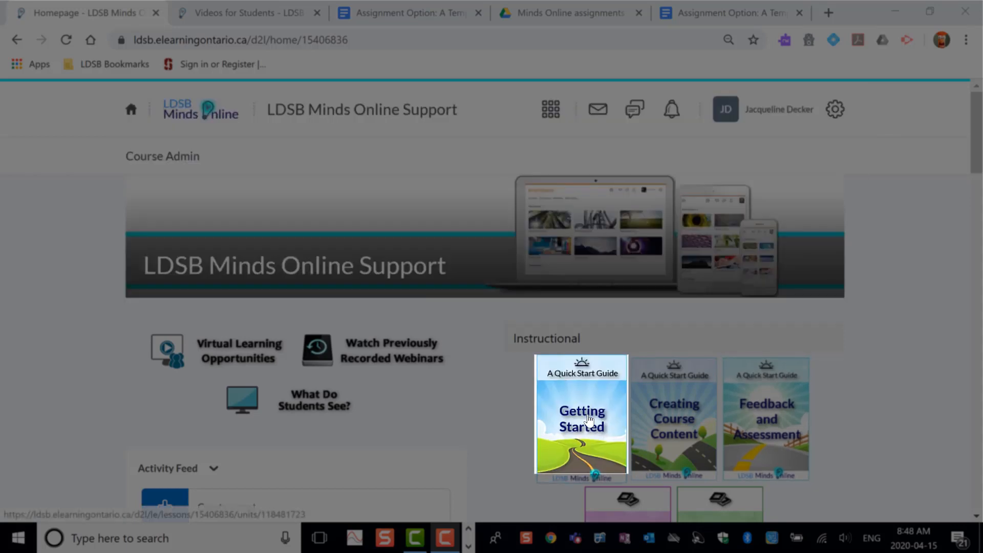
# From the LDSB Minds Online Support homepage, open the Getting Started guide's student tour videos on downloading docs (Part 4) and submitting assignments (Part 5).
pyautogui.click(587, 418)
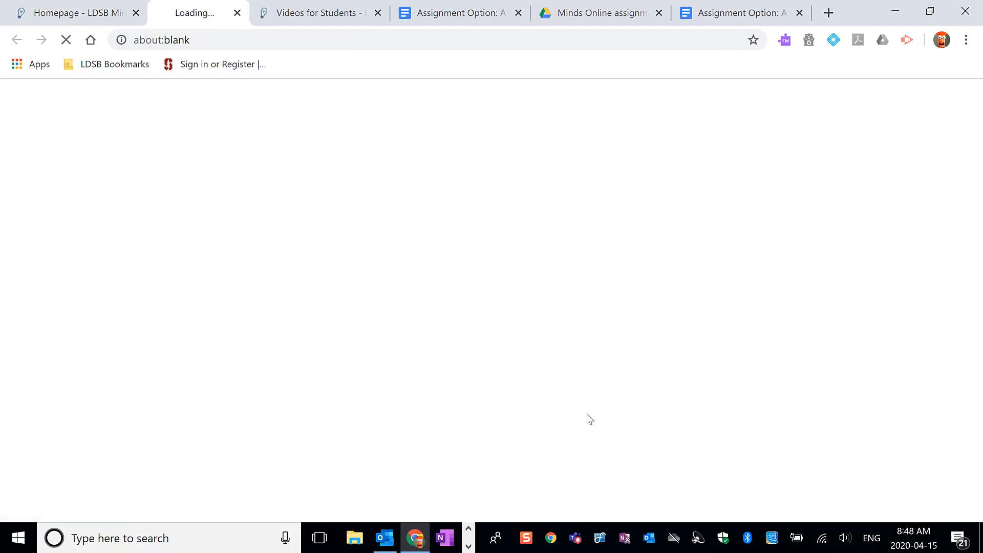
pyautogui.scroll(-3, 312, 272)
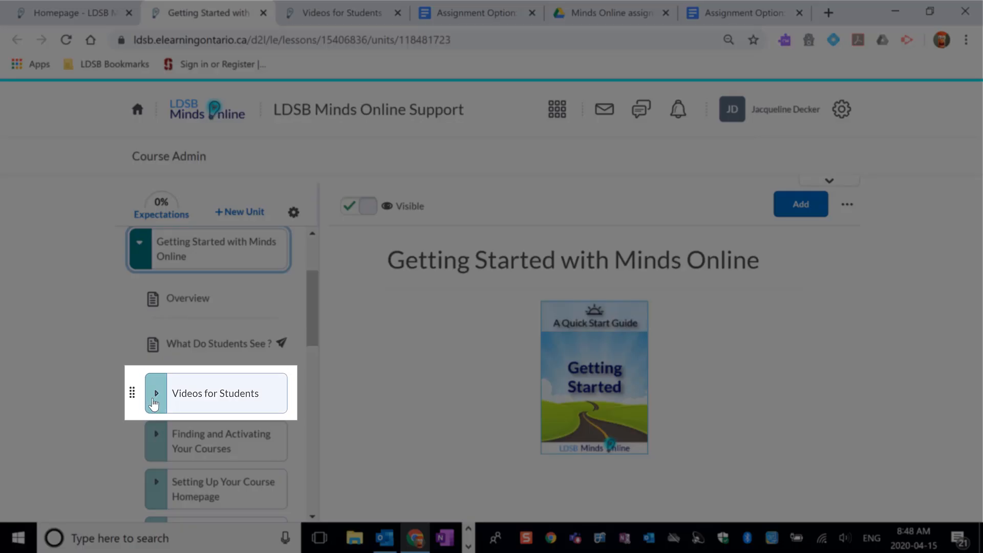
pyautogui.click(154, 404)
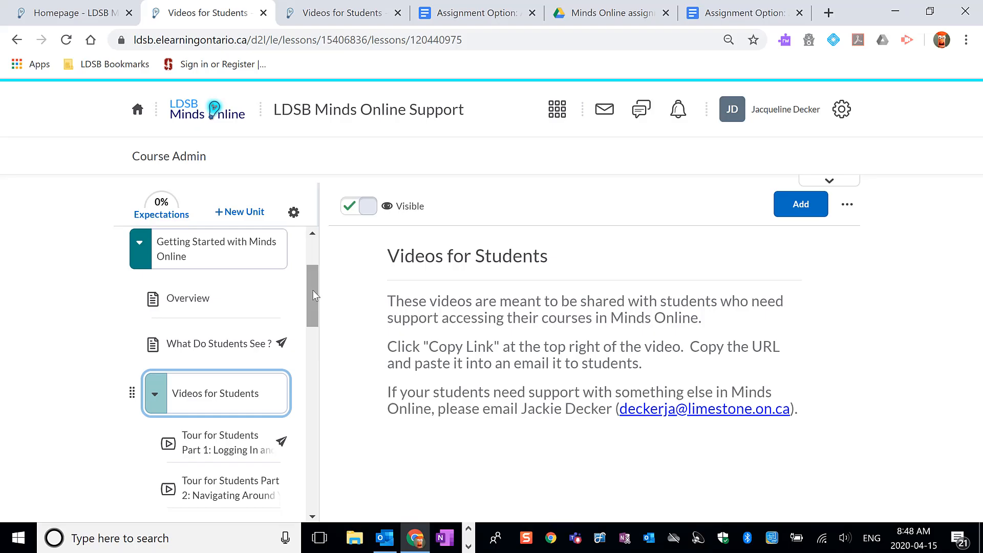
pyautogui.moveTo(313, 293); pyautogui.dragTo(317, 326)
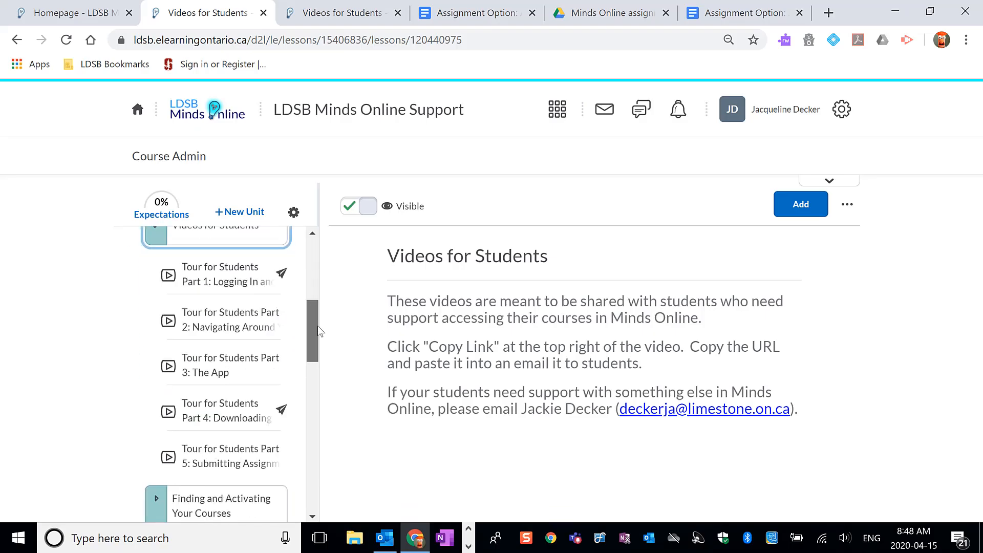
pyautogui.click(246, 421)
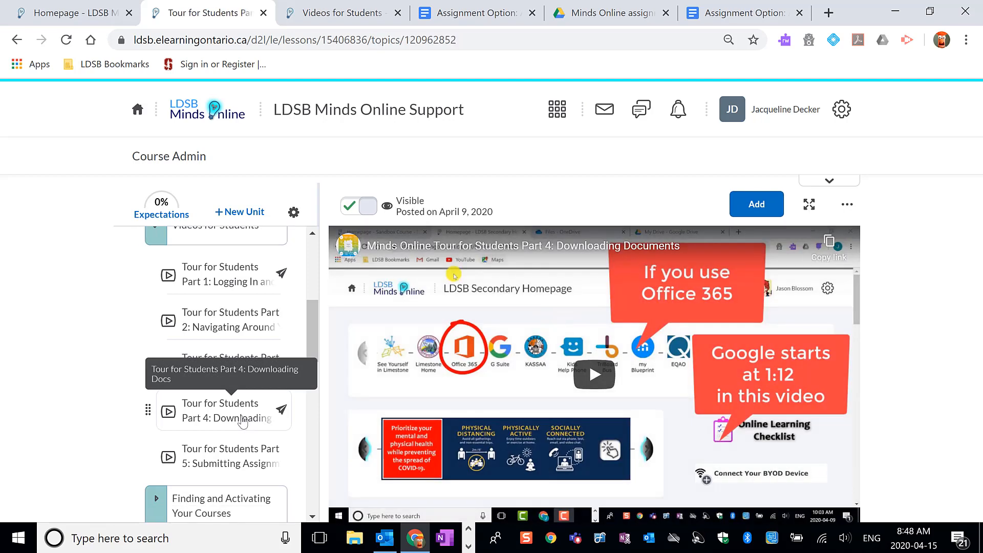
pyautogui.click(230, 459)
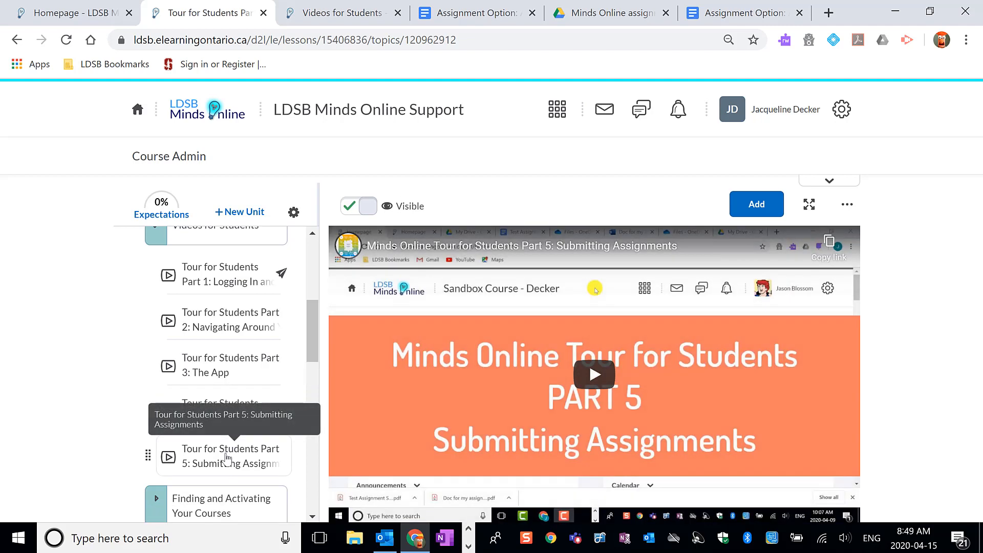